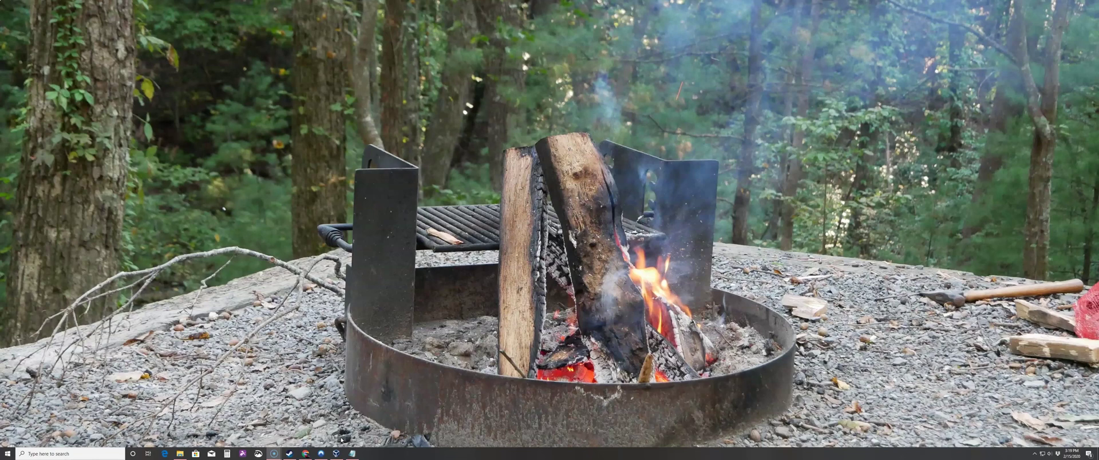
# - Switch to Chrome and open Microsoft's Download Windows 10 Disc Image (ISO File) page from the "windows 10 iso" search results
pyautogui.moveTo(303, 455)
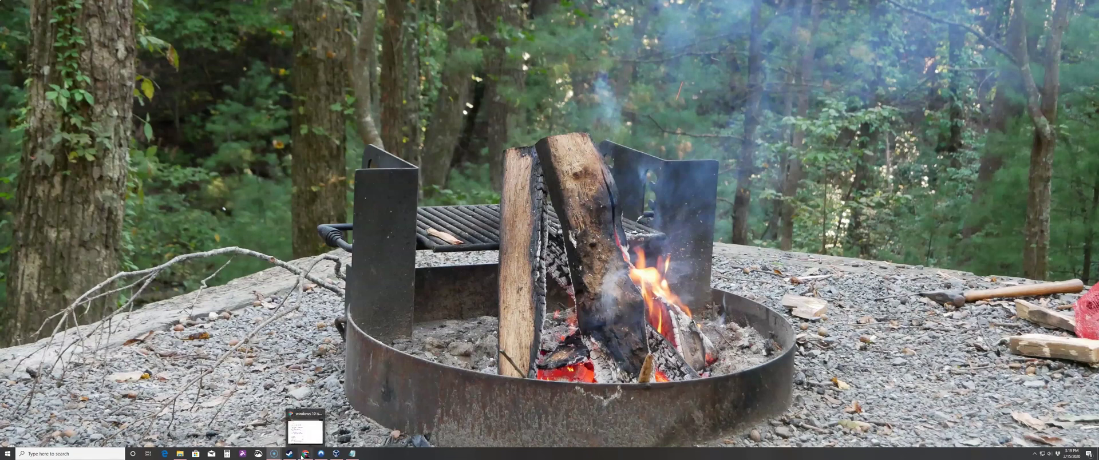
pyautogui.click(305, 429)
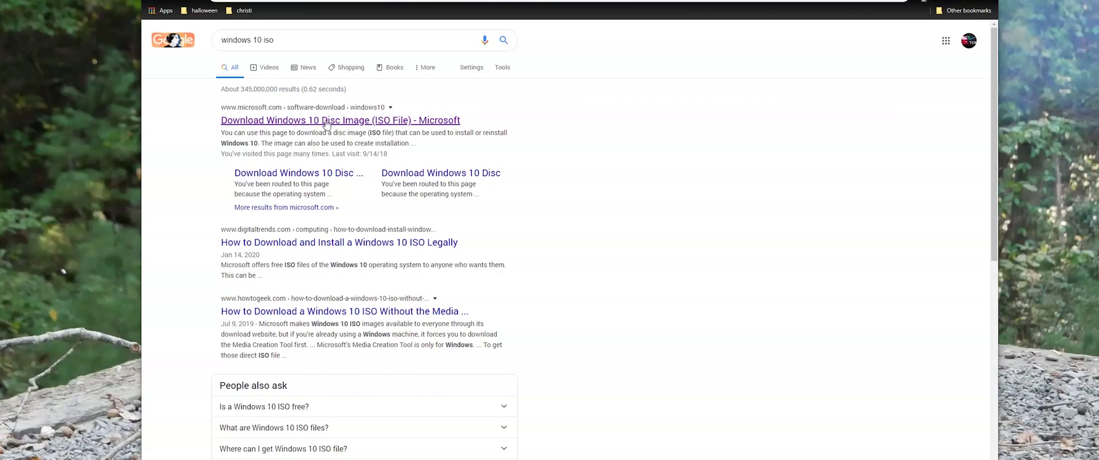
pyautogui.click(325, 122)
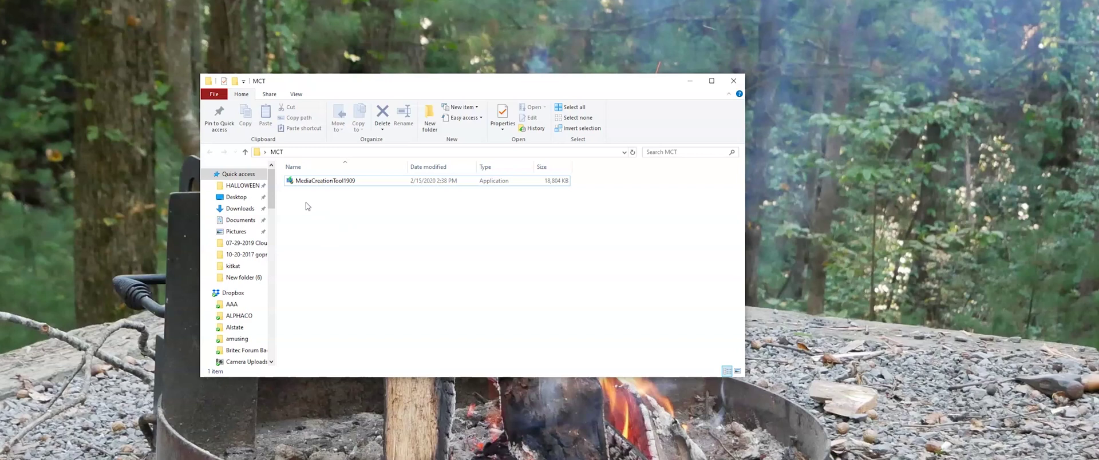
# - Launch PowerShell from the MCT folder containing MediaCreationTool1909 and bring its window fully into view
pyautogui.click(312, 183)
pyautogui.click(292, 152)
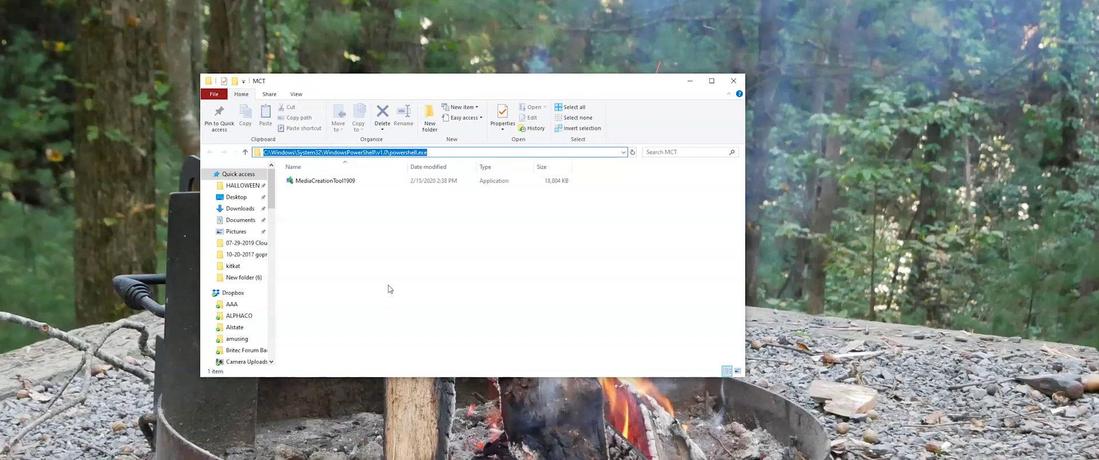
pyautogui.write('powersh')
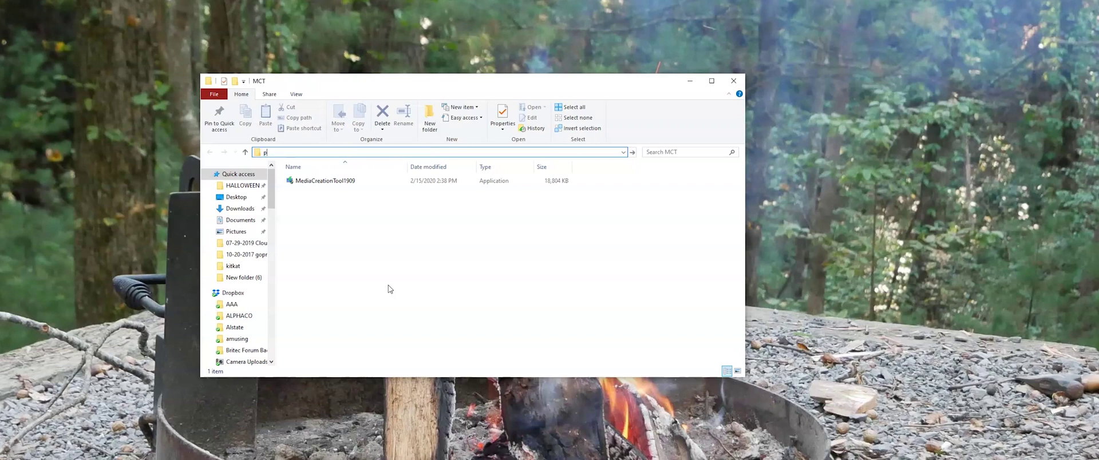
pyautogui.write('ell')
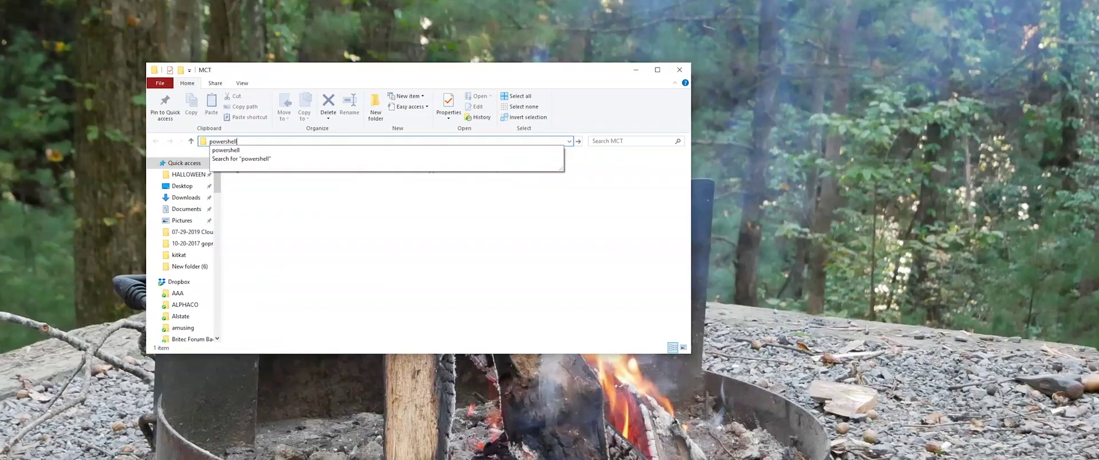
pyautogui.press('Return')
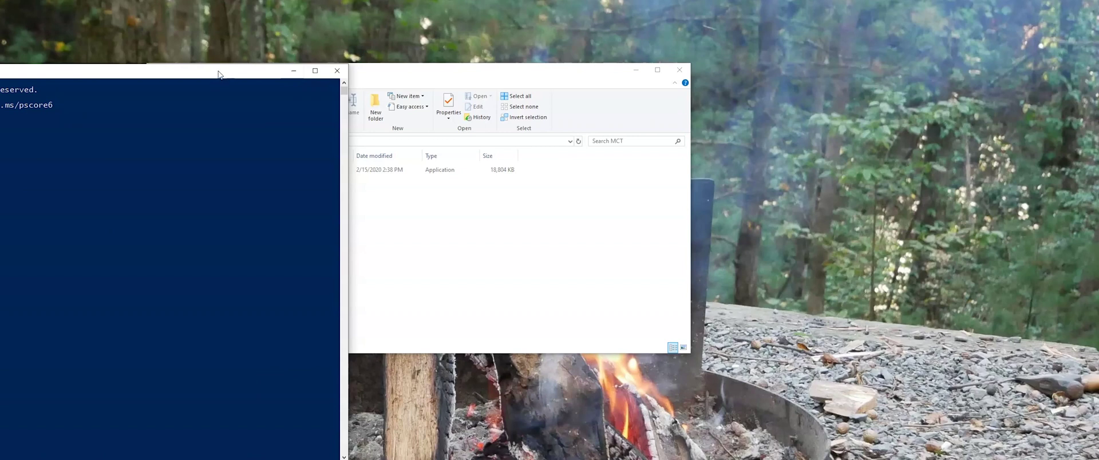
pyautogui.moveTo(217, 81); pyautogui.dragTo(584, 78)
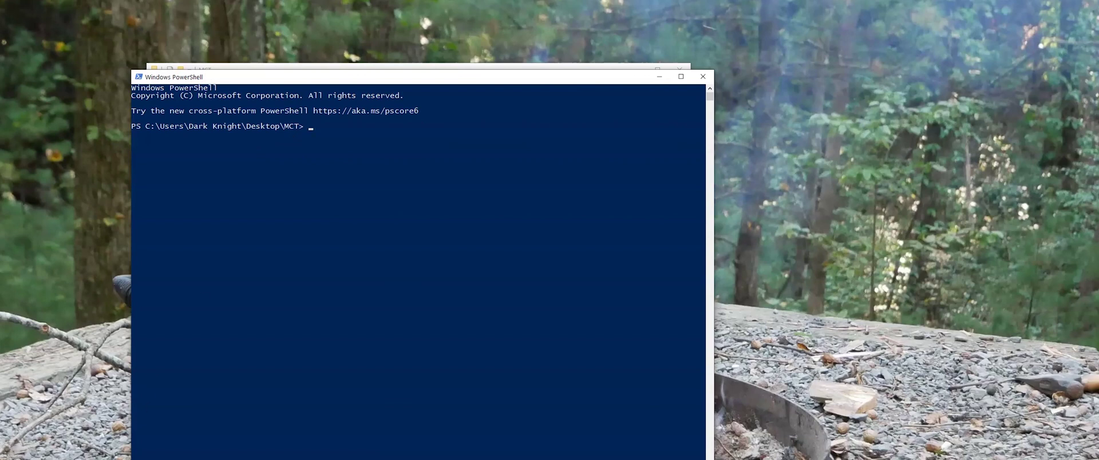
# - Switch to Notepad and copy the complete MediaCreationTool1909.exe command line for the Enterprise edition
pyautogui.hotkey('alt', 'Tab')
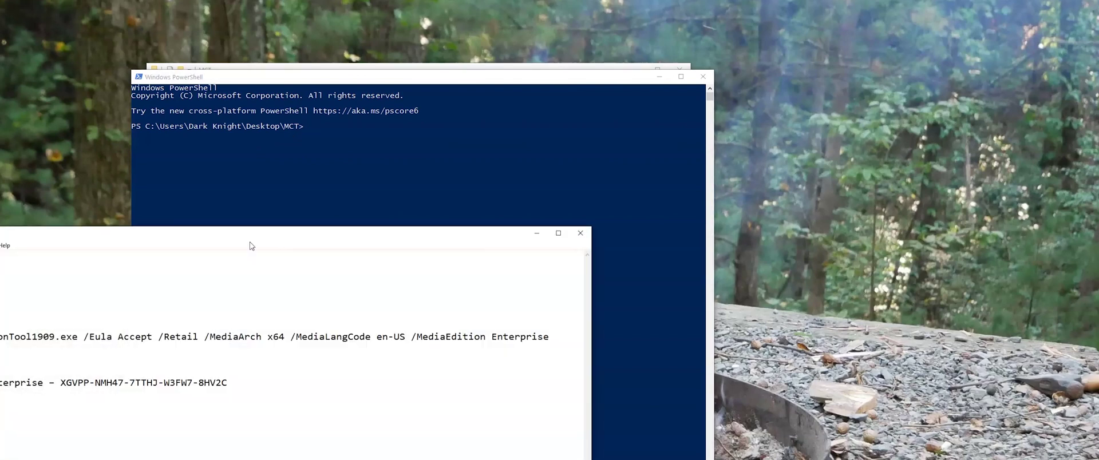
pyautogui.moveTo(254, 234); pyautogui.dragTo(375, 166)
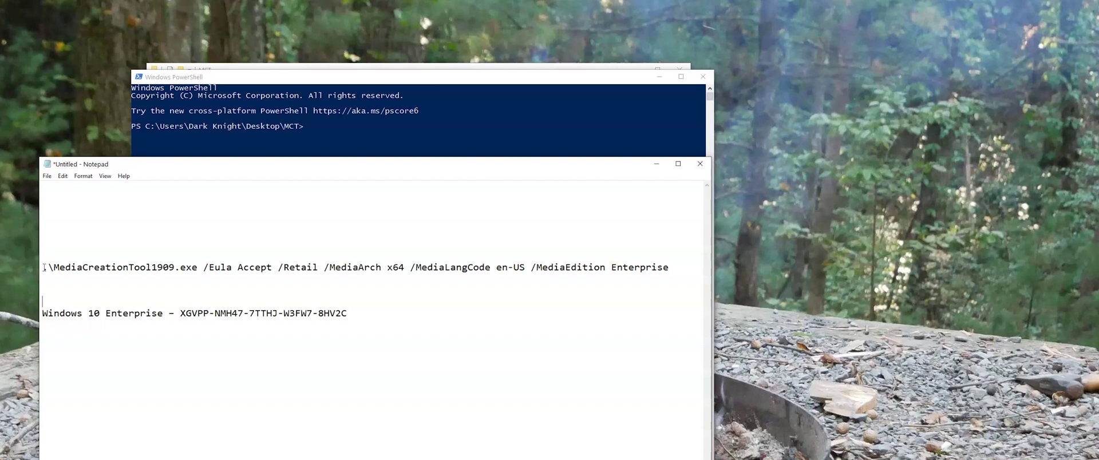
pyautogui.moveTo(43, 267); pyautogui.dragTo(677, 266)
pyautogui.hotkey('ctrl', 'c')
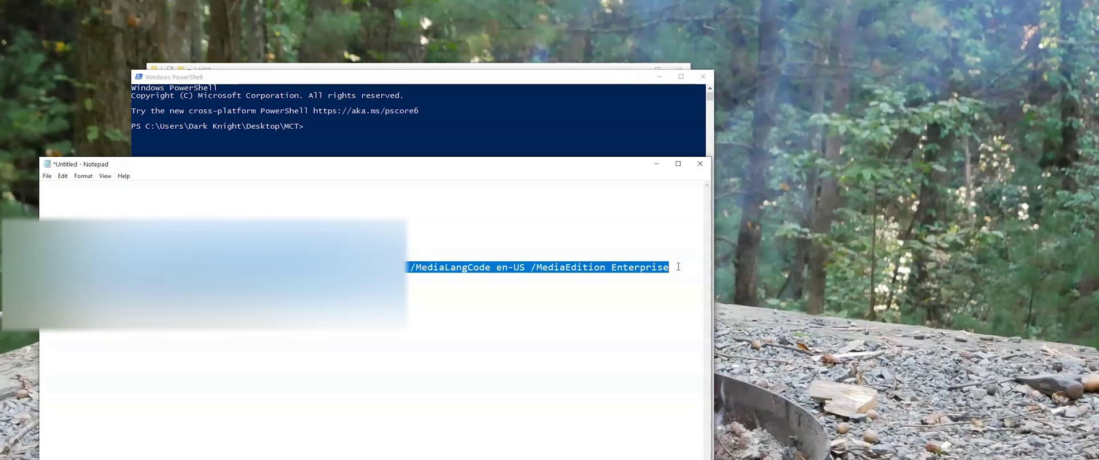
pyautogui.rightClick(546, 267)
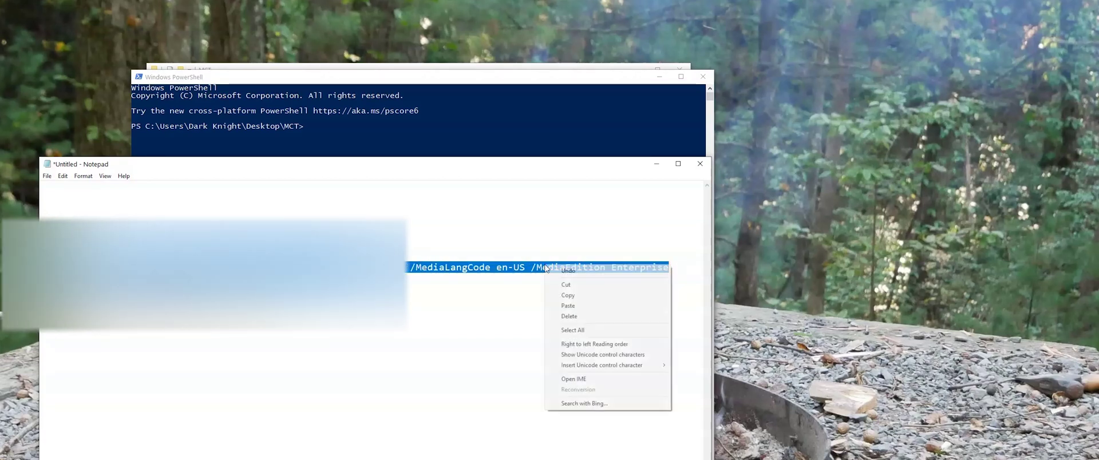
pyautogui.click(565, 306)
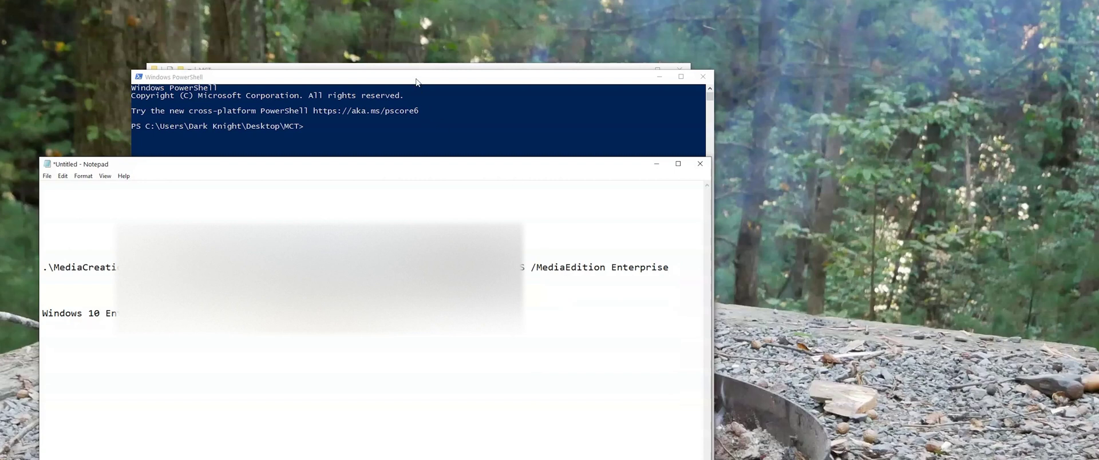
# - In PowerShell, run .\MediaCreationTool1909.exe /Eula Accept /Retail /MediaArch x64 /MediaLangCode en-US /MediaEdition Enterprise, widening the window to fit the command
pyautogui.click(337, 135)
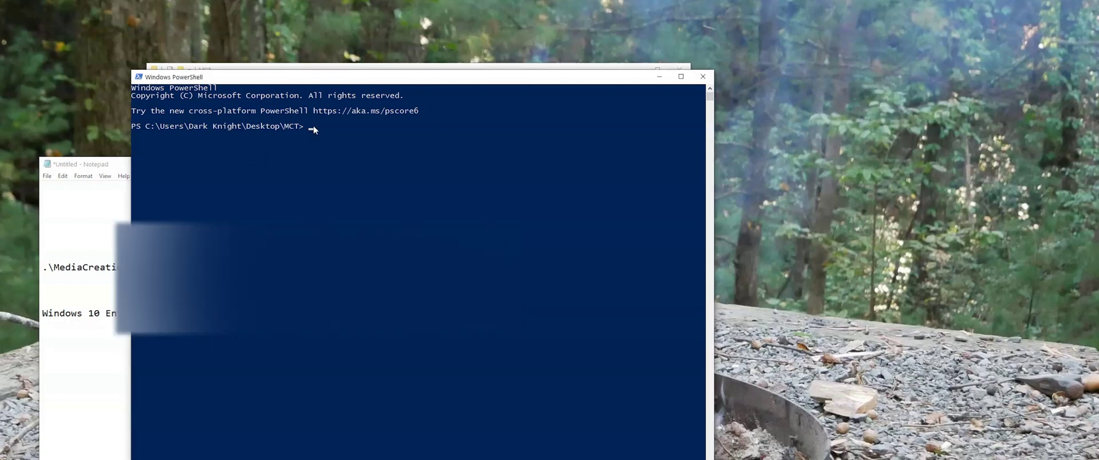
pyautogui.rightClick(315, 132)
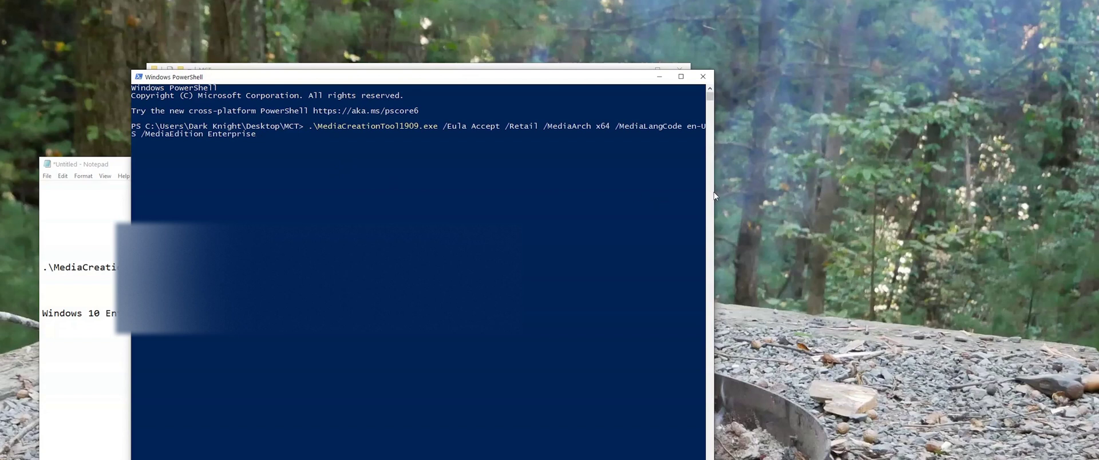
pyautogui.moveTo(714, 191); pyautogui.dragTo(865, 184)
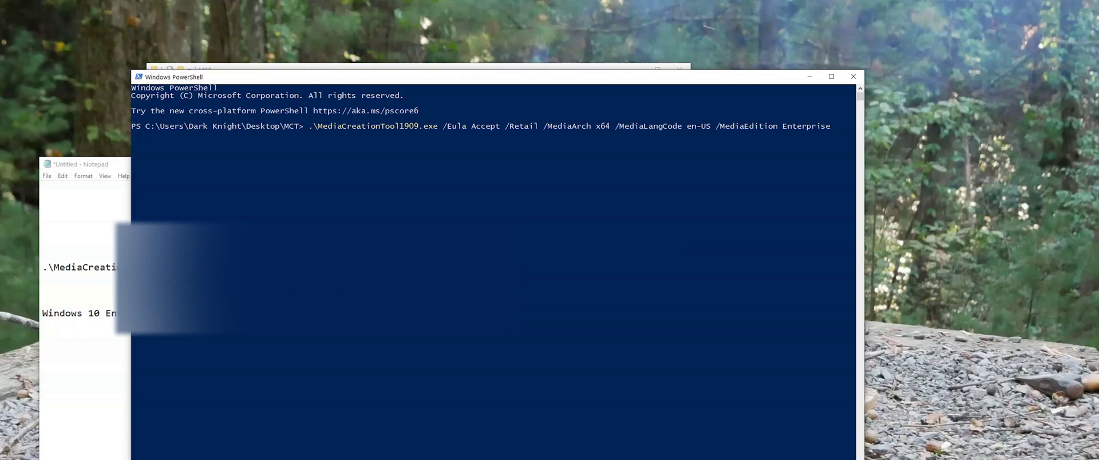
pyautogui.press('Return')
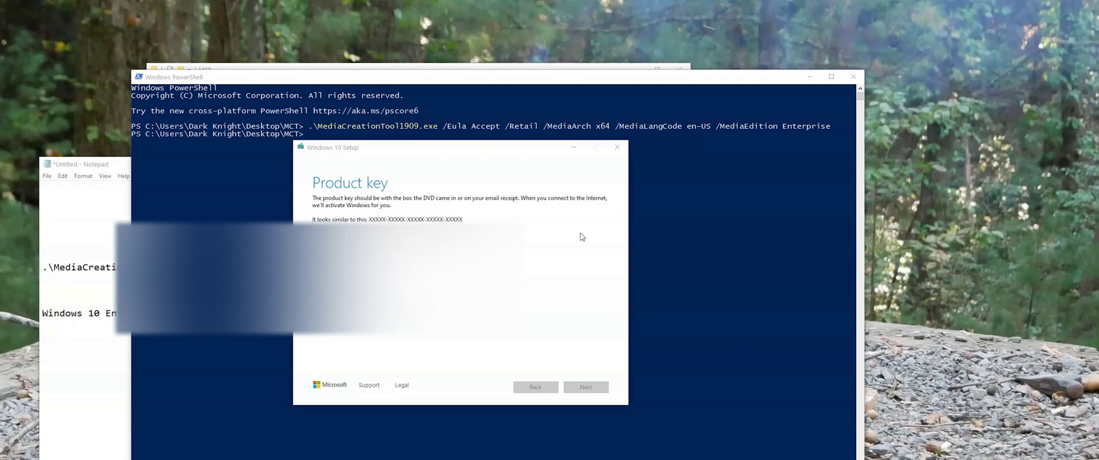
# - Copy the Windows 10 Enterprise product key from Notepad, paste it into the setup's product key field and continue
pyautogui.hotkey('alt', 'Tab')
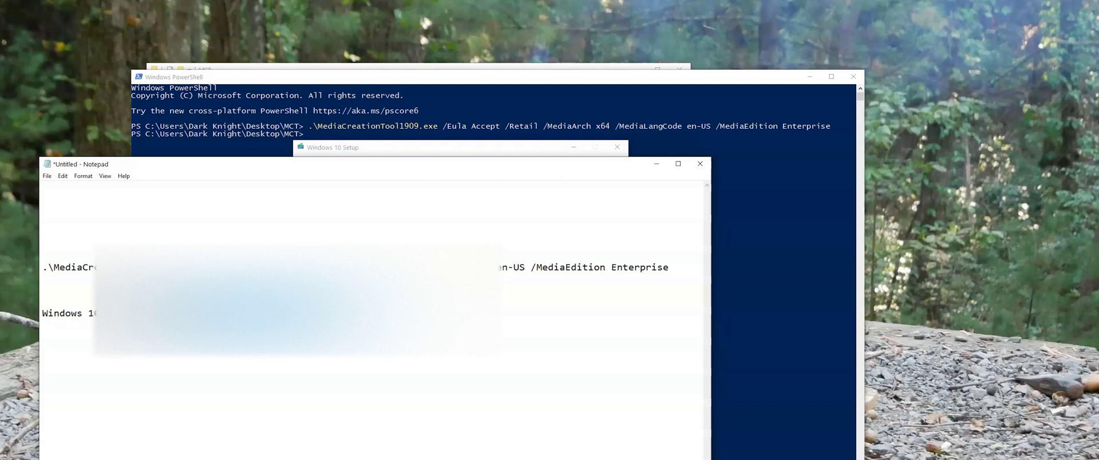
pyautogui.rightClick(252, 354)
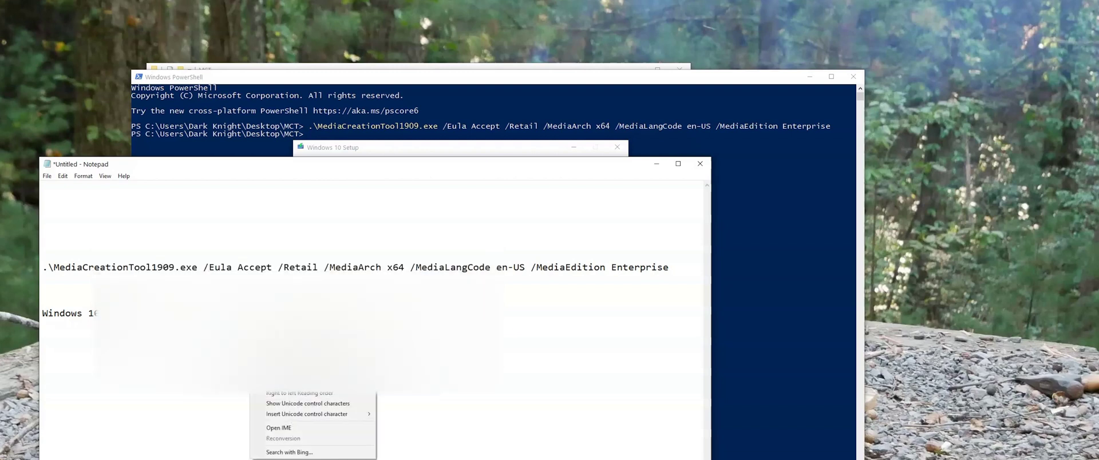
pyautogui.click(275, 345)
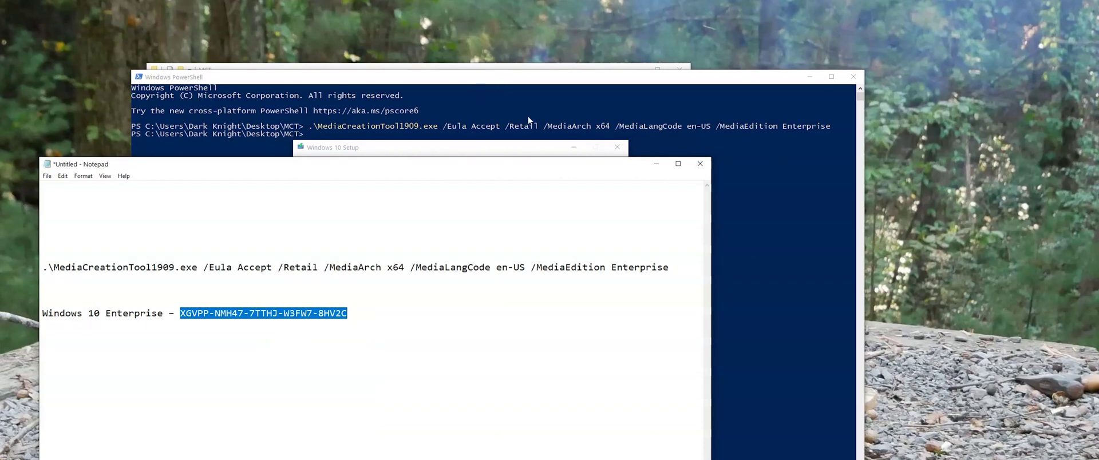
pyautogui.click(655, 165)
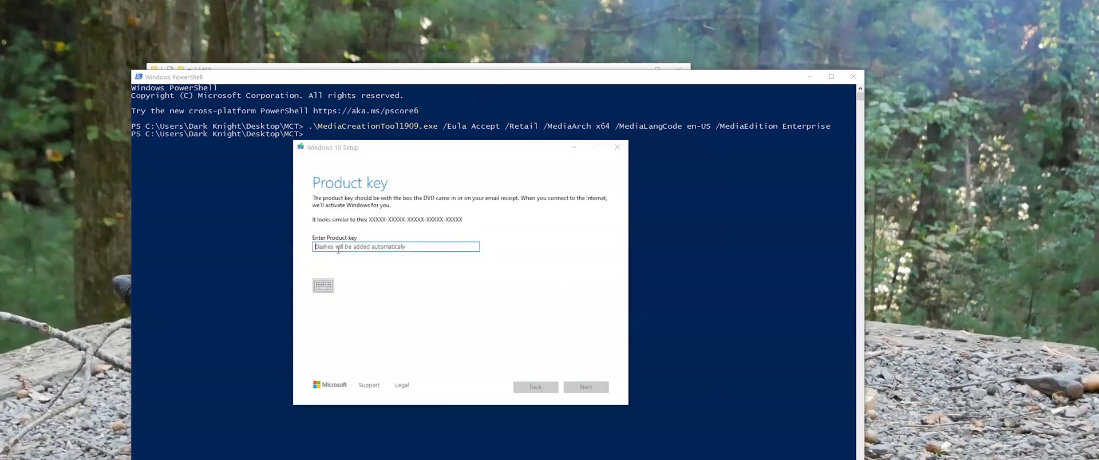
pyautogui.rightClick(337, 247)
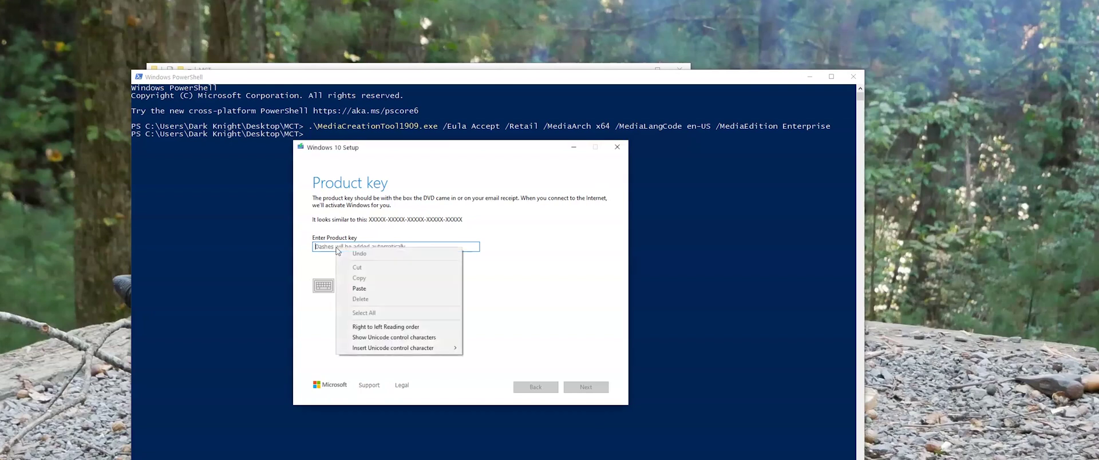
pyautogui.click(360, 289)
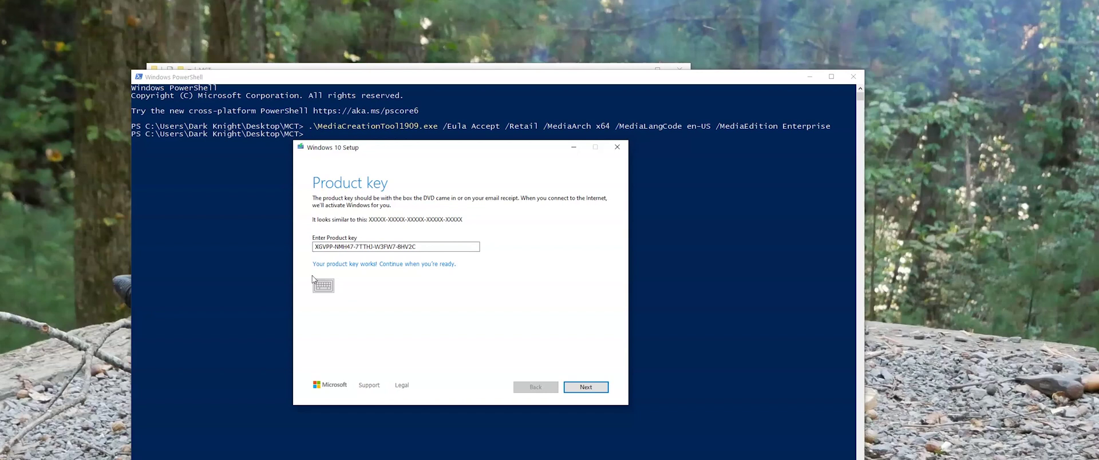
pyautogui.click(593, 389)
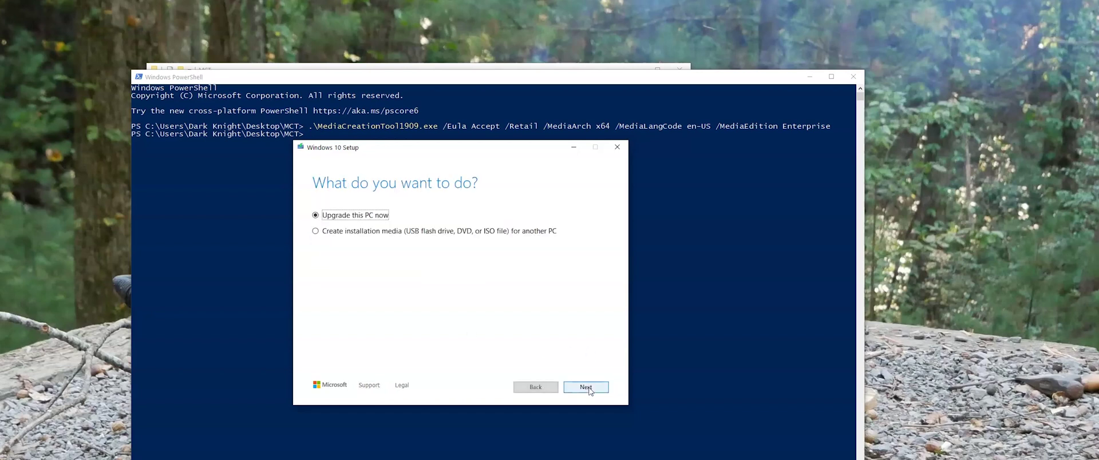
# - Choose to create installation media for another PC as an ISO file, saved as Windows in the Documents folder
pyautogui.click(318, 233)
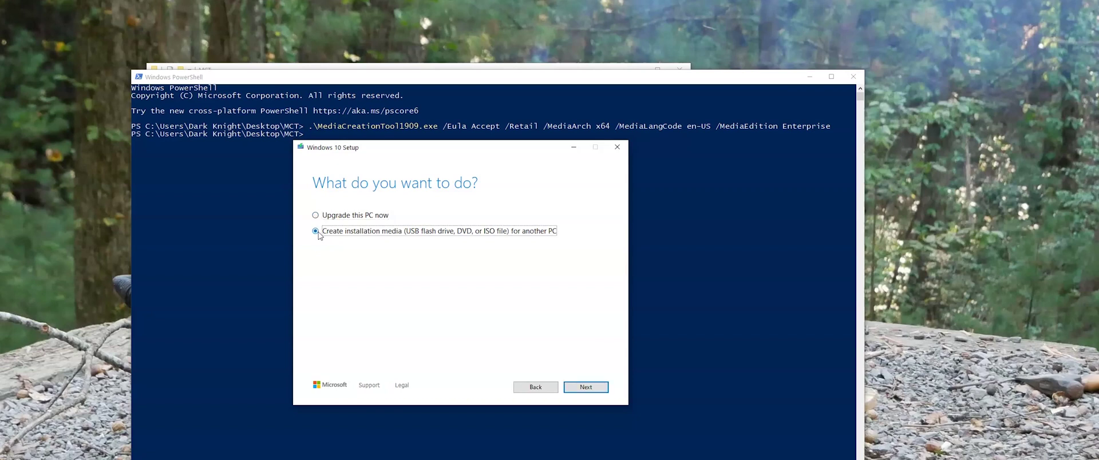
pyautogui.click(586, 387)
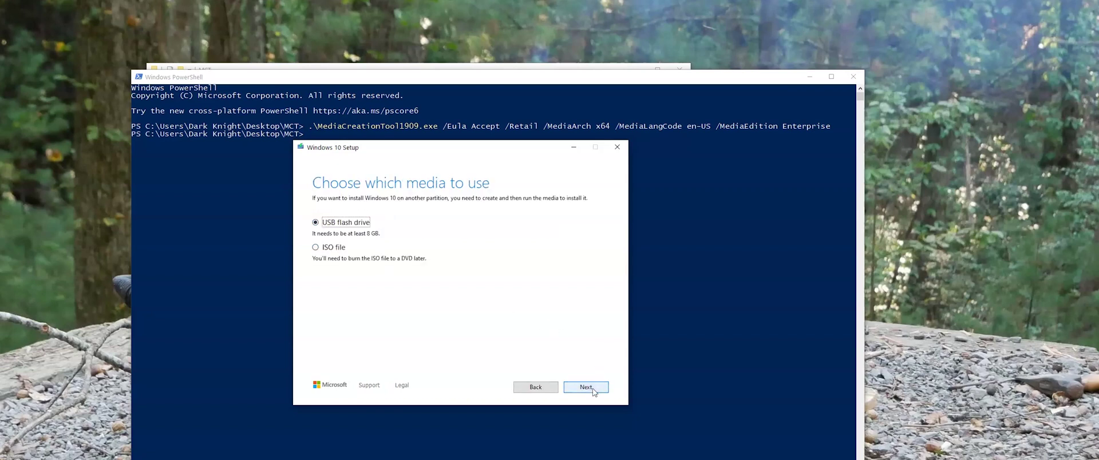
pyautogui.click(316, 248)
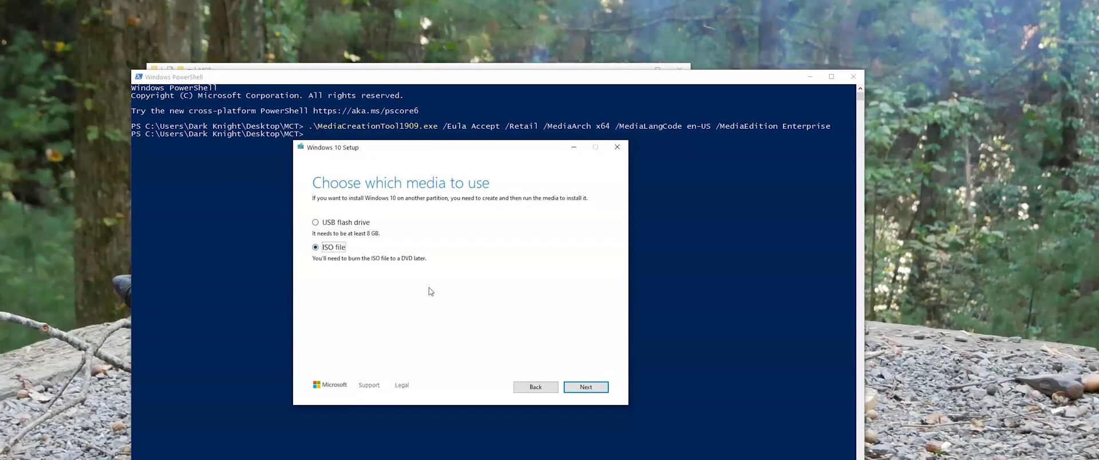
pyautogui.click(586, 388)
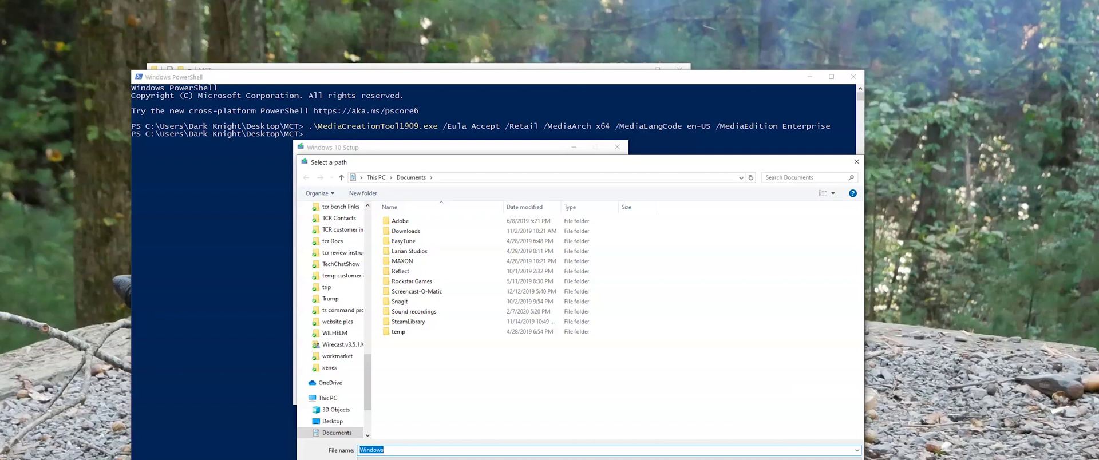
pyautogui.press('Return')
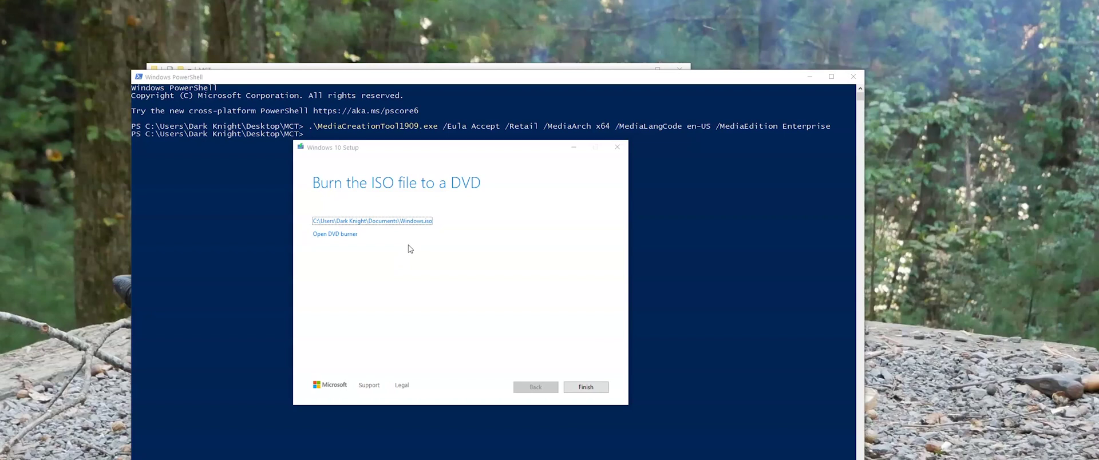
# - Check the Documents folder in File Explorer for the saved Windows disc image
pyautogui.click(330, 223)
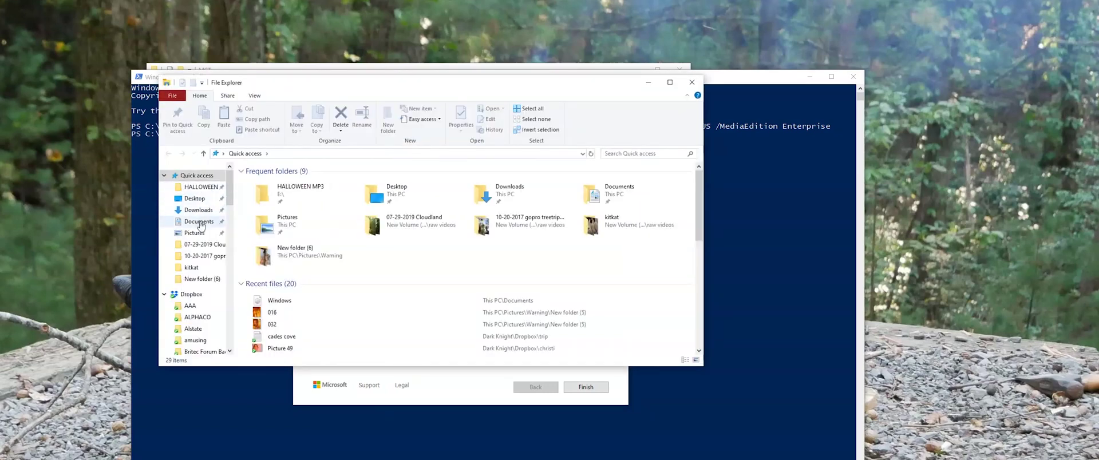
pyautogui.click(199, 223)
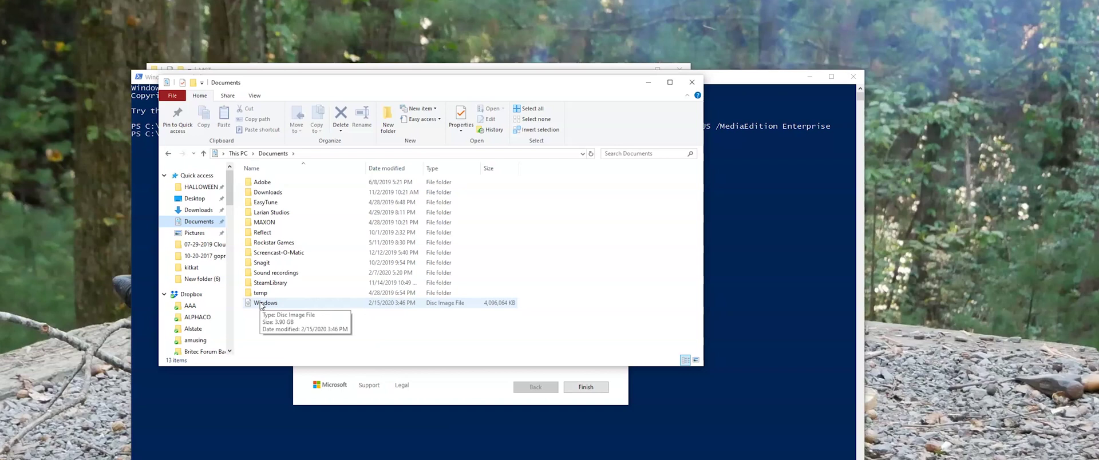
pyautogui.click(645, 86)
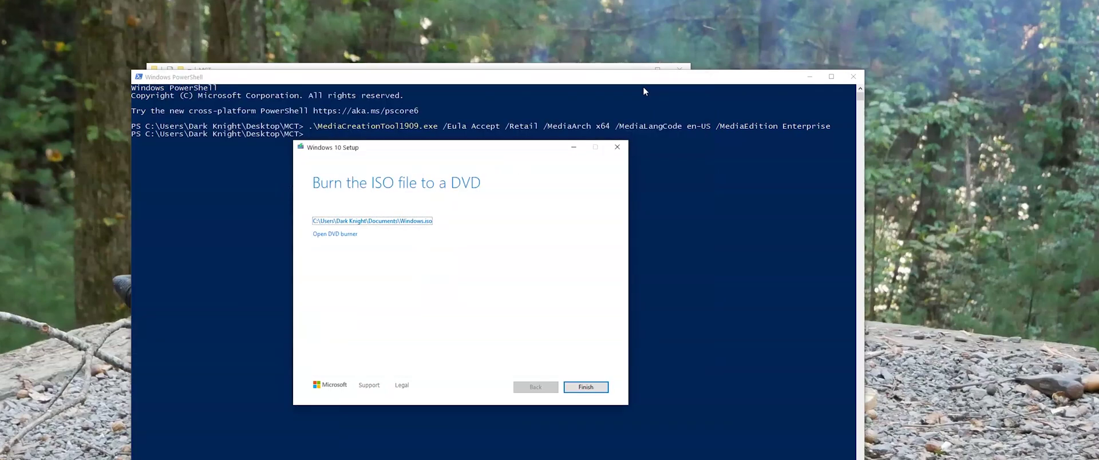
# - Finish the Windows 10 Setup wizard and close the PowerShell window
pyautogui.click(578, 390)
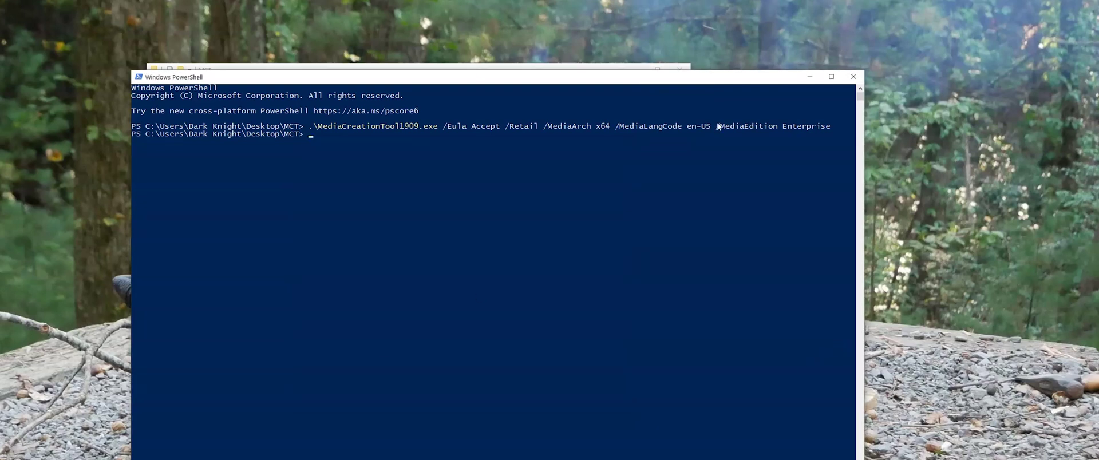
pyautogui.click(862, 76)
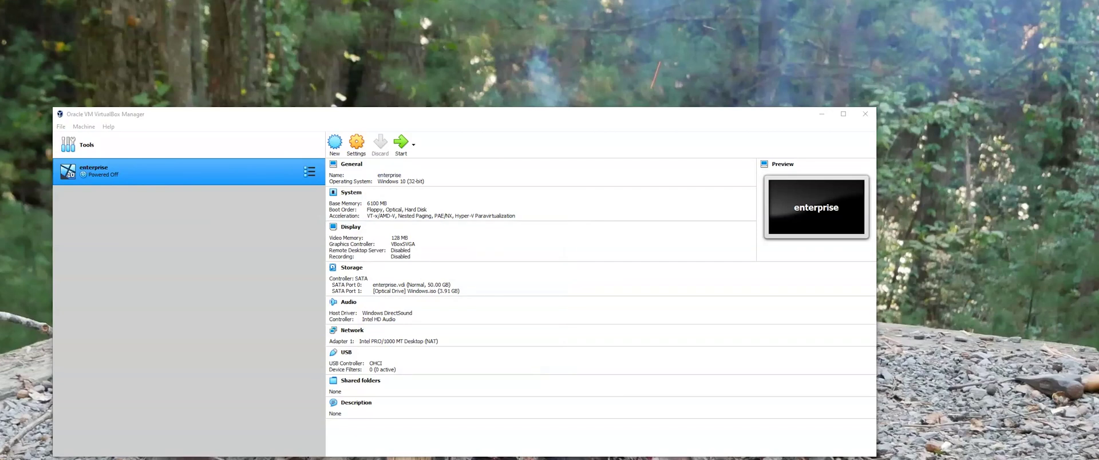
# - Set up a new virtual machine named enterprise2 with the Windows 10 (64-bit) version and 6100 MB of memory
pyautogui.click(335, 144)
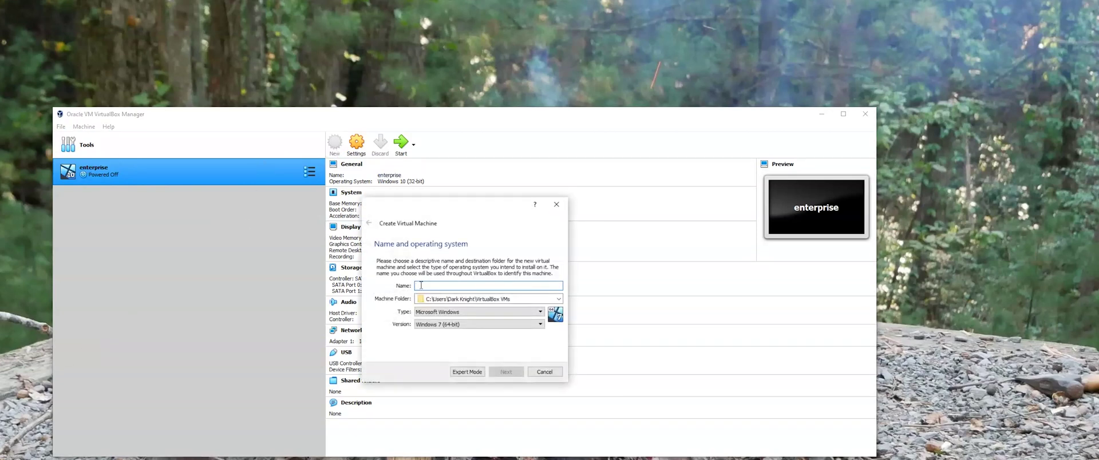
pyautogui.write('enterprise2')
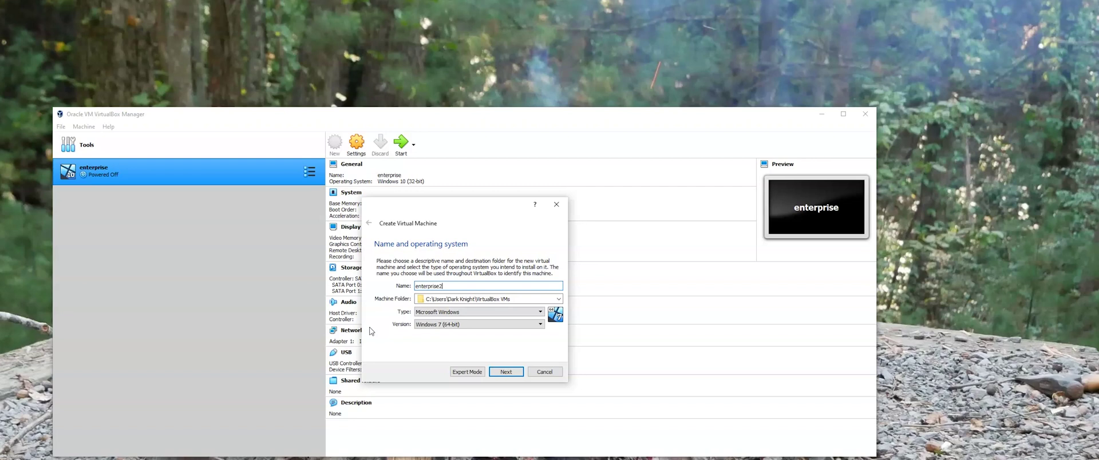
pyautogui.click(478, 324)
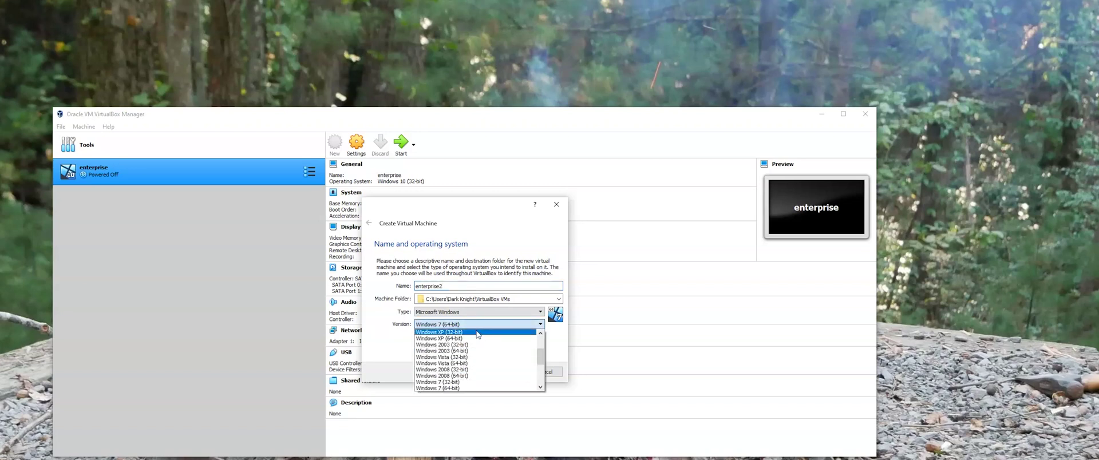
pyautogui.scroll(-3, 477, 373)
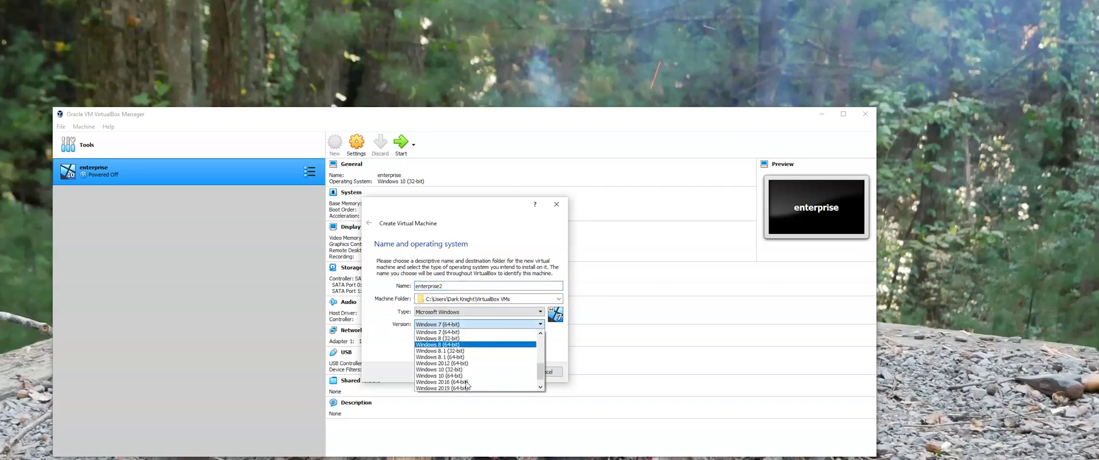
pyautogui.click(440, 376)
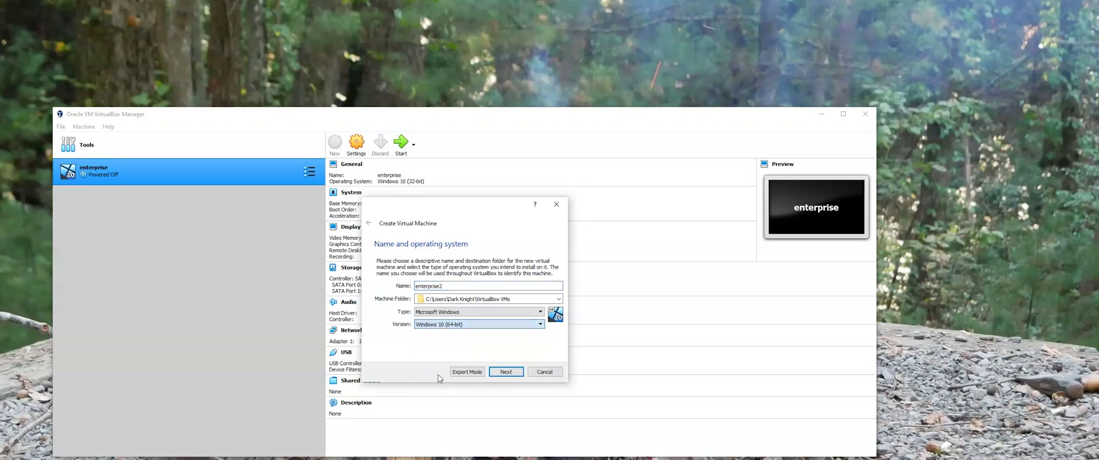
pyautogui.click(506, 372)
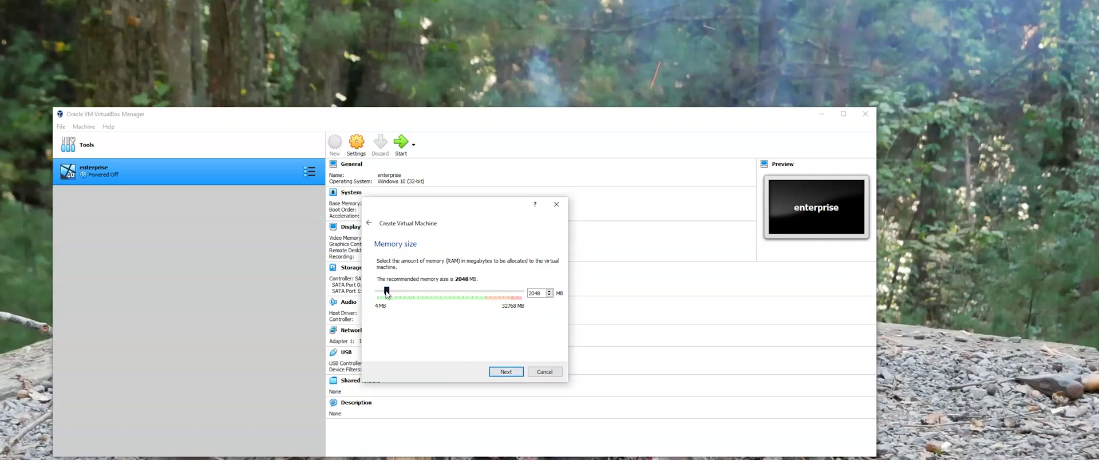
pyautogui.moveTo(387, 294); pyautogui.dragTo(404, 295)
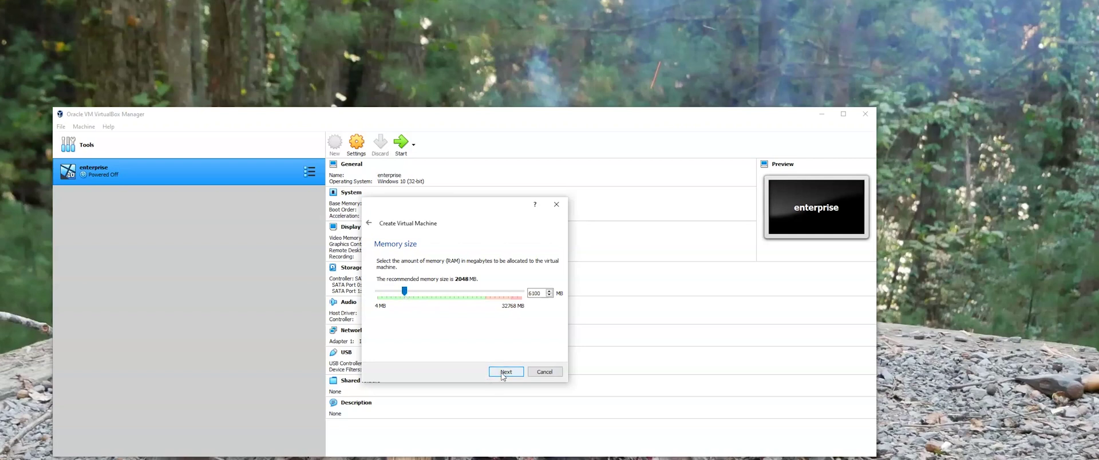
pyautogui.click(502, 373)
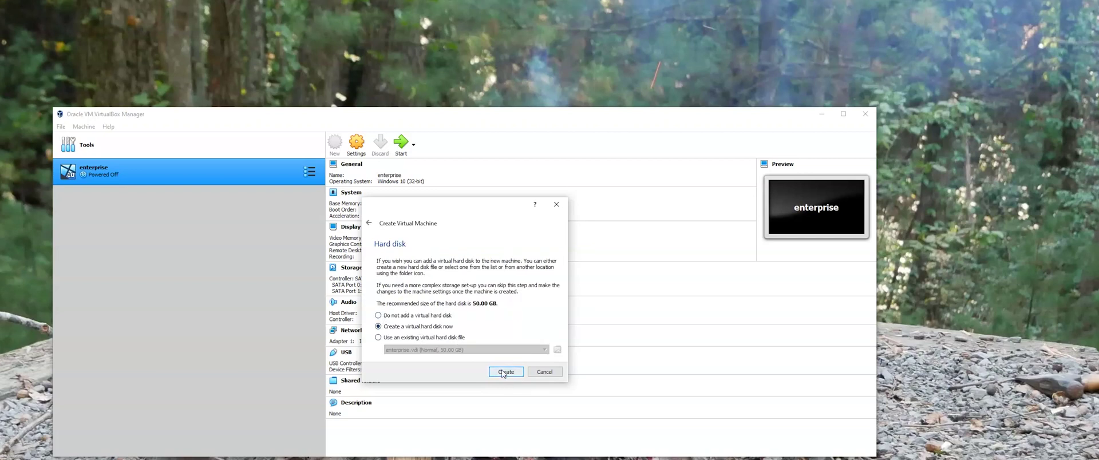
# - Create a dynamically allocated 50.00 GB VDI virtual hard disk for enterprise2 in its suggested folder
pyautogui.click(506, 372)
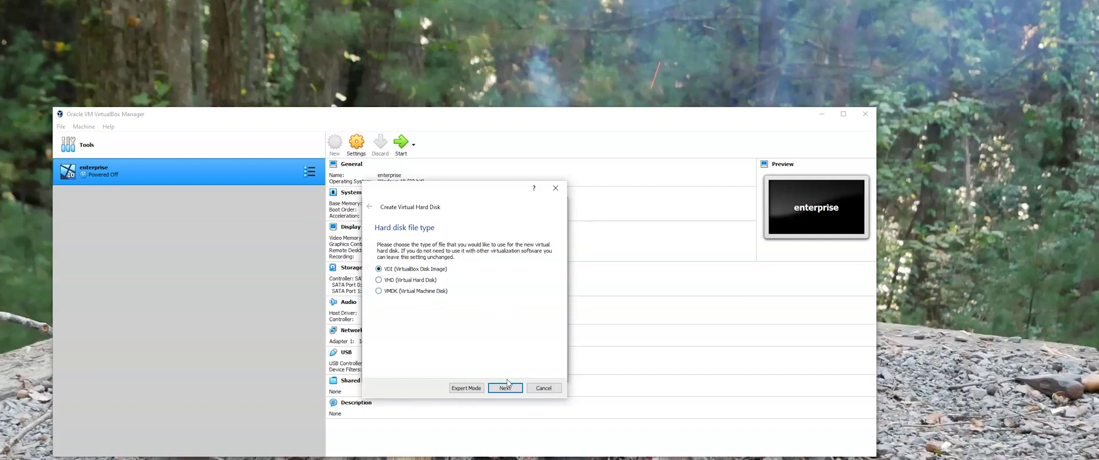
pyautogui.click(505, 388)
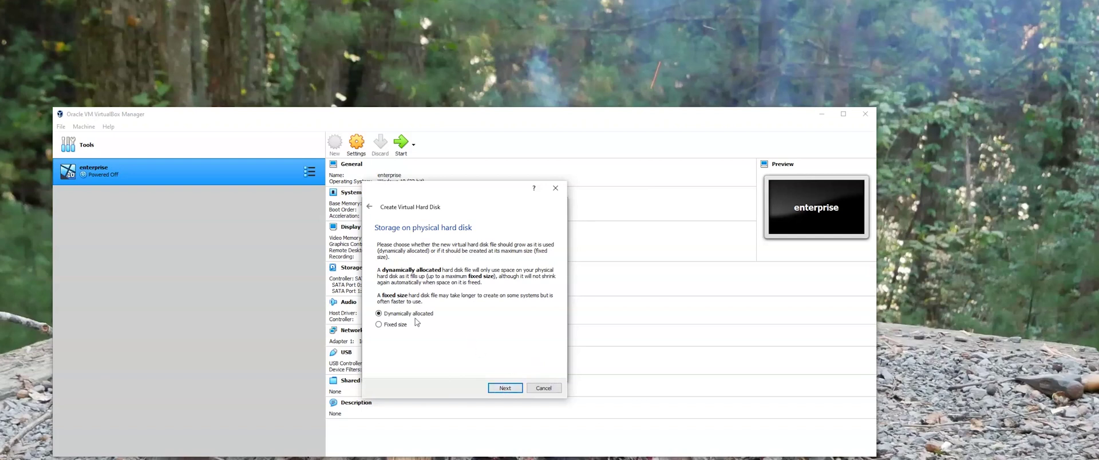
pyautogui.click(496, 390)
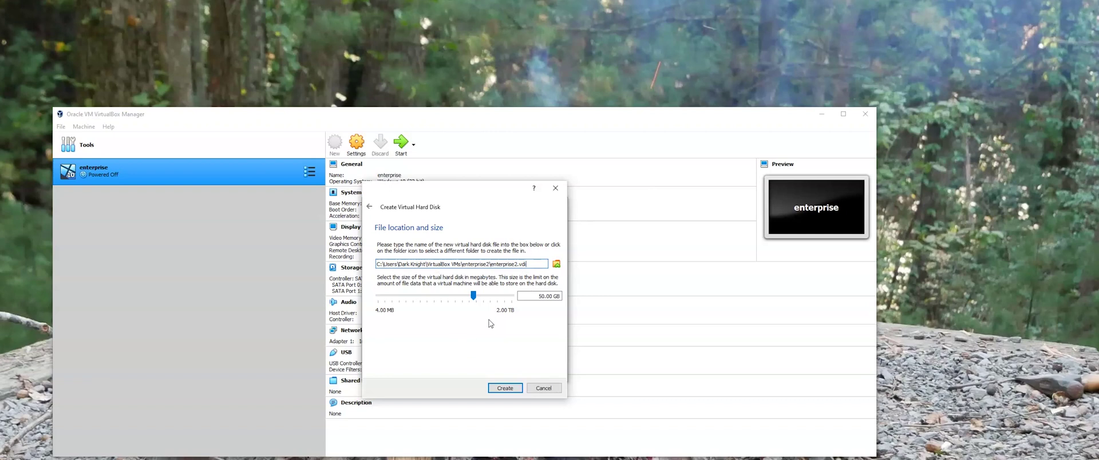
pyautogui.click(496, 387)
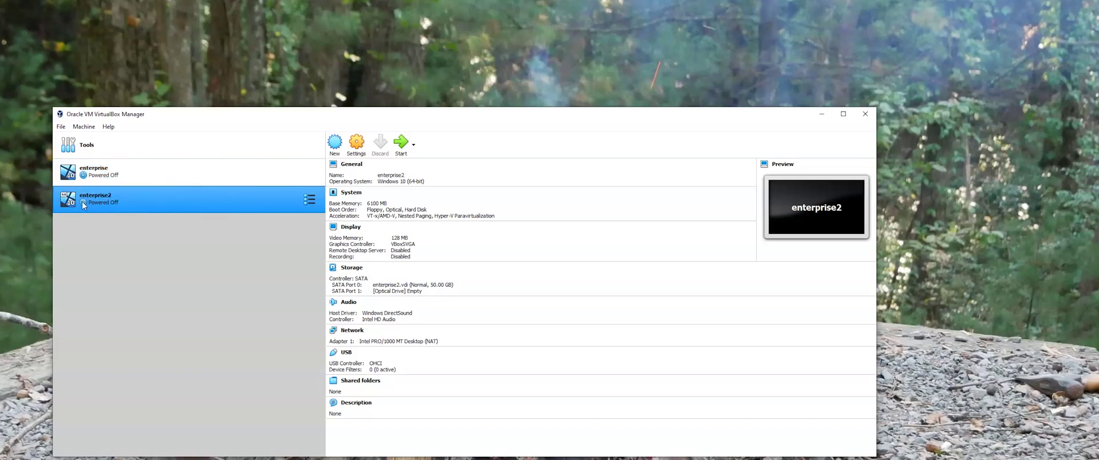
# - Start enterprise2 from the Windows.iso start-up disk and begin installing Windows with English (United States) and the US keyboard
pyautogui.click(400, 144)
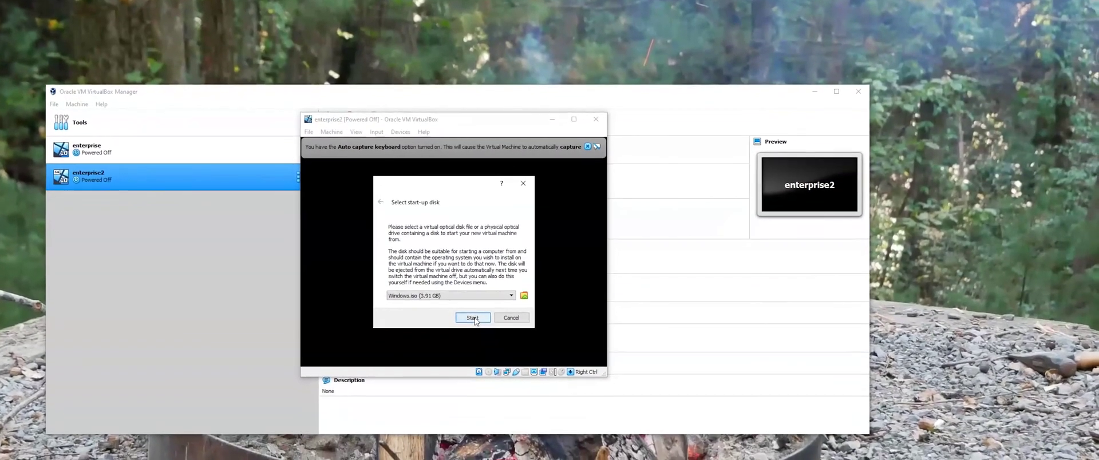
pyautogui.click(475, 323)
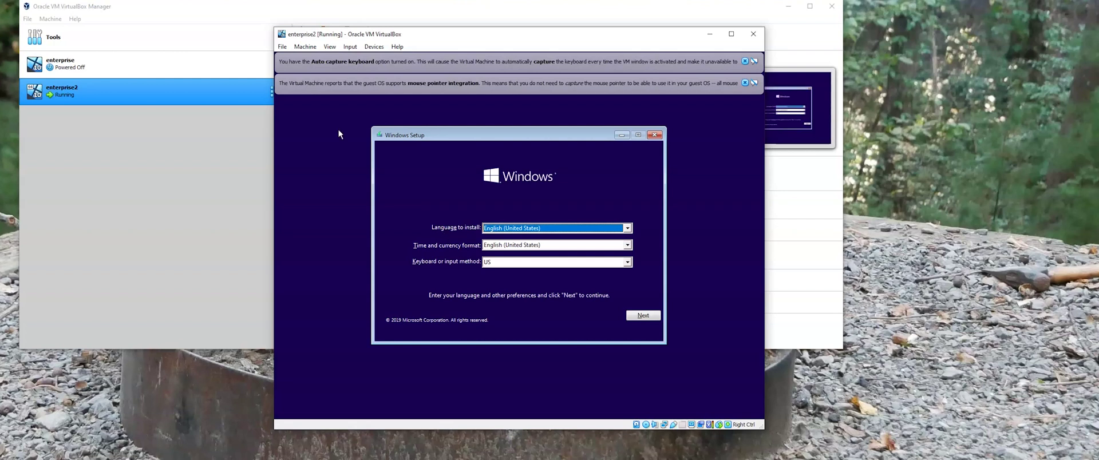
pyautogui.click(645, 315)
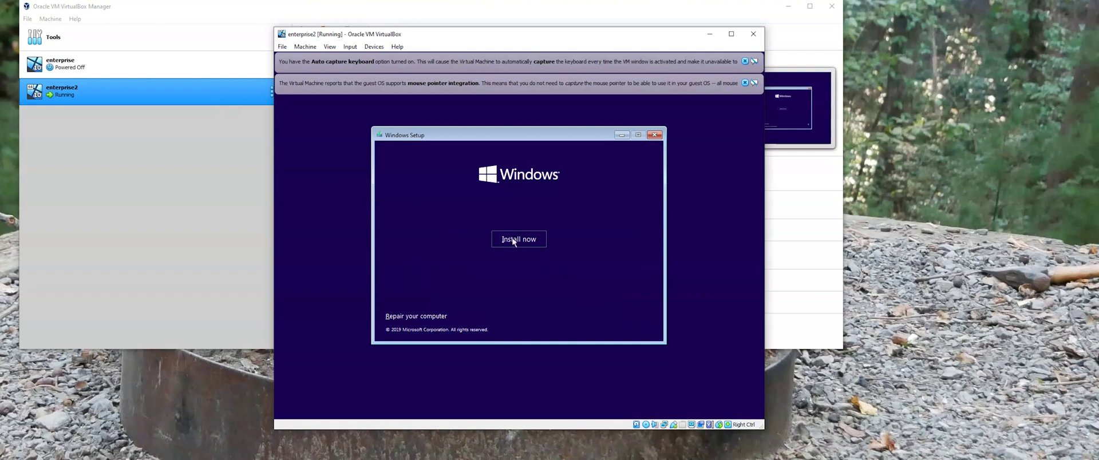
pyautogui.click(513, 241)
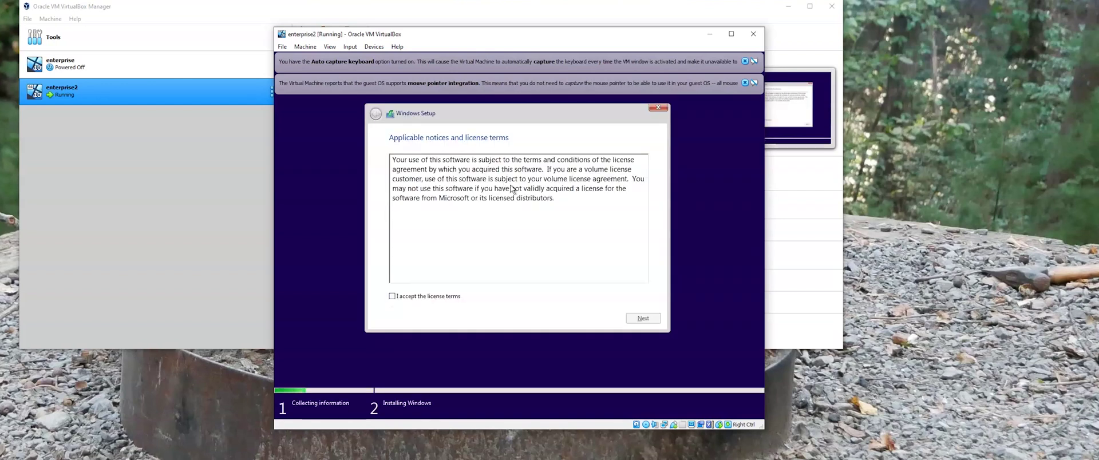
# - Accept the license terms and run a custom Windows installation on the unallocated space of Drive 0
pyautogui.click(392, 297)
pyautogui.click(635, 320)
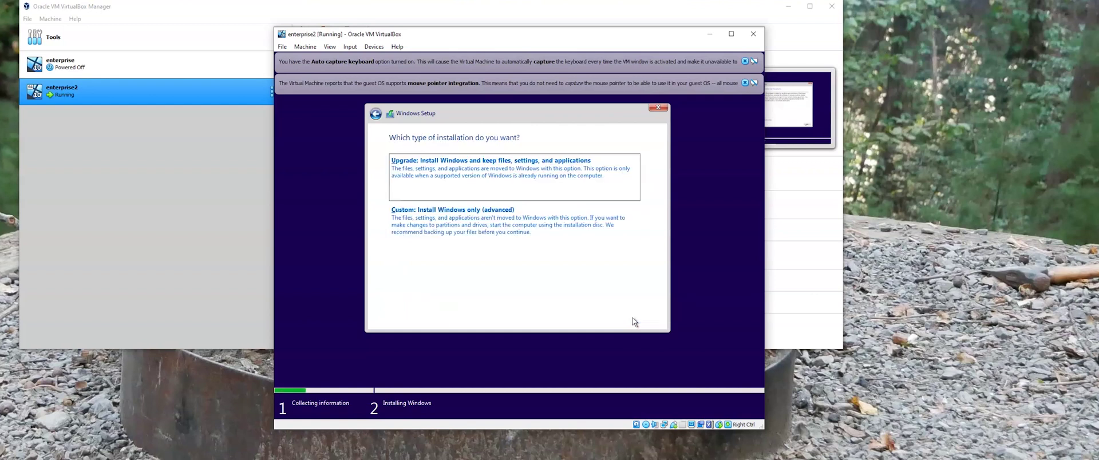
pyautogui.click(497, 232)
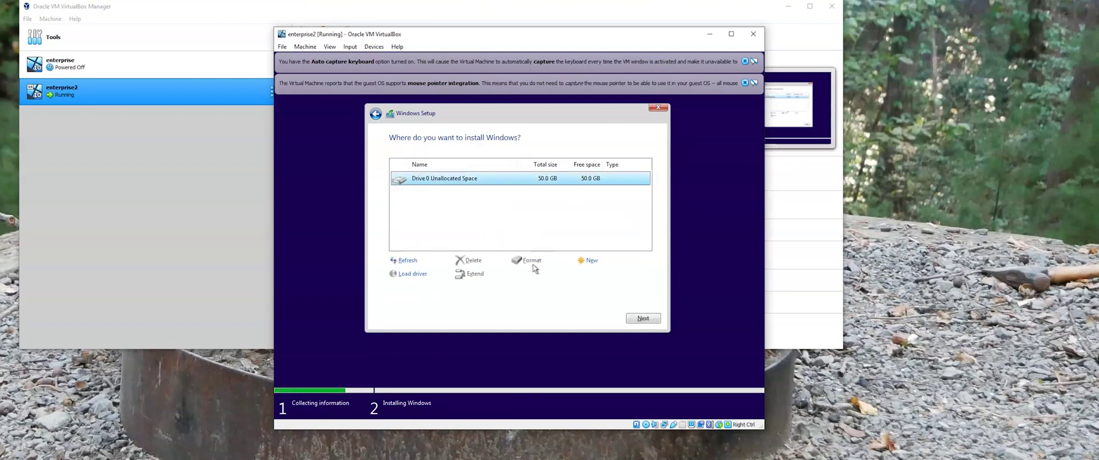
pyautogui.click(641, 318)
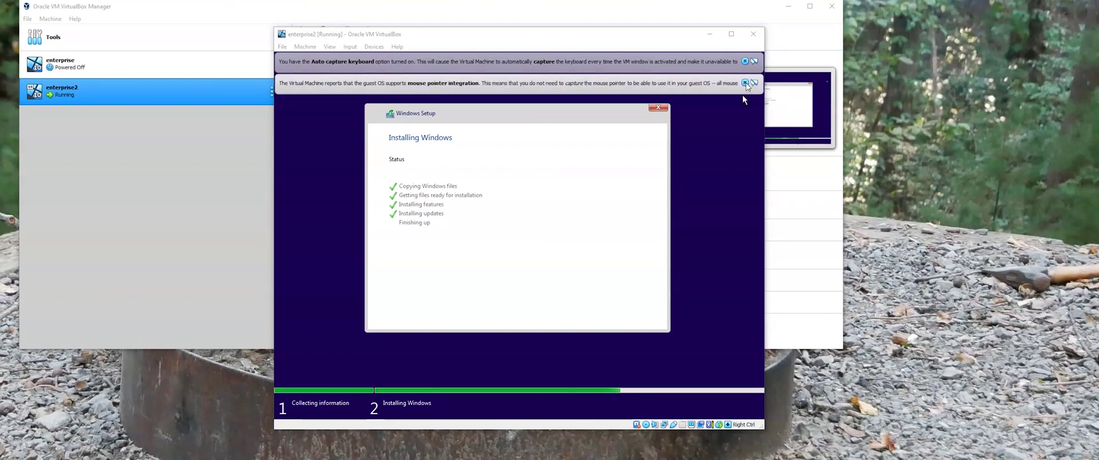
# - Dismiss the mouse integration and keyboard capture notices and restart the virtual machine to continue setup
pyautogui.click(744, 83)
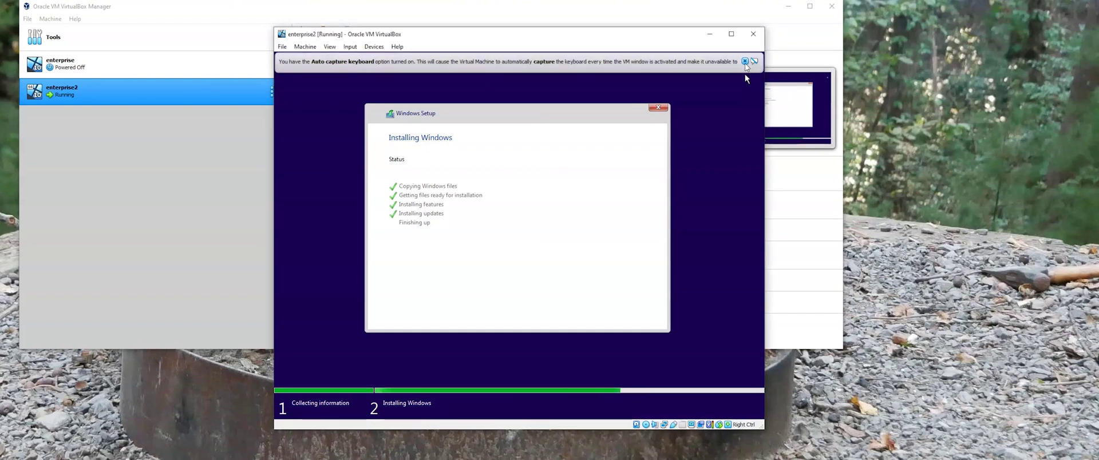
pyautogui.click(745, 62)
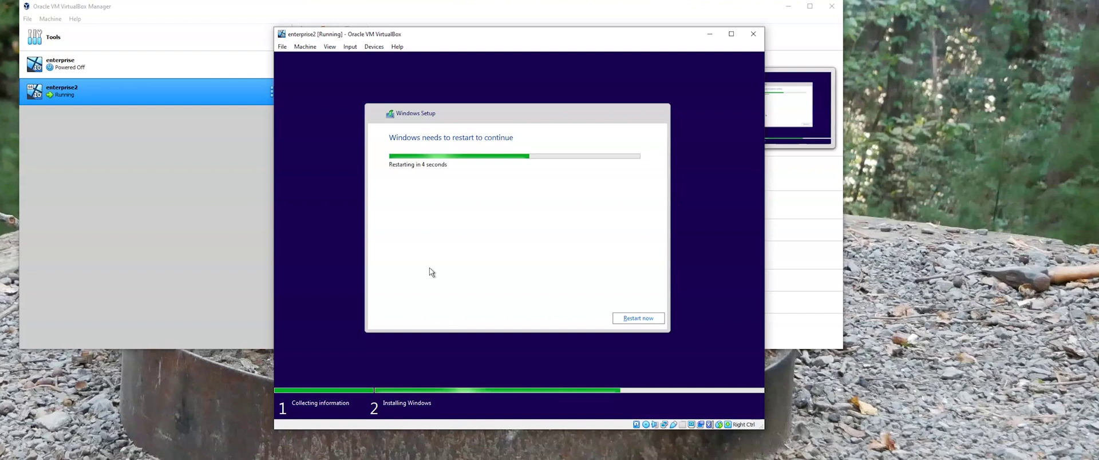
pyautogui.click(636, 319)
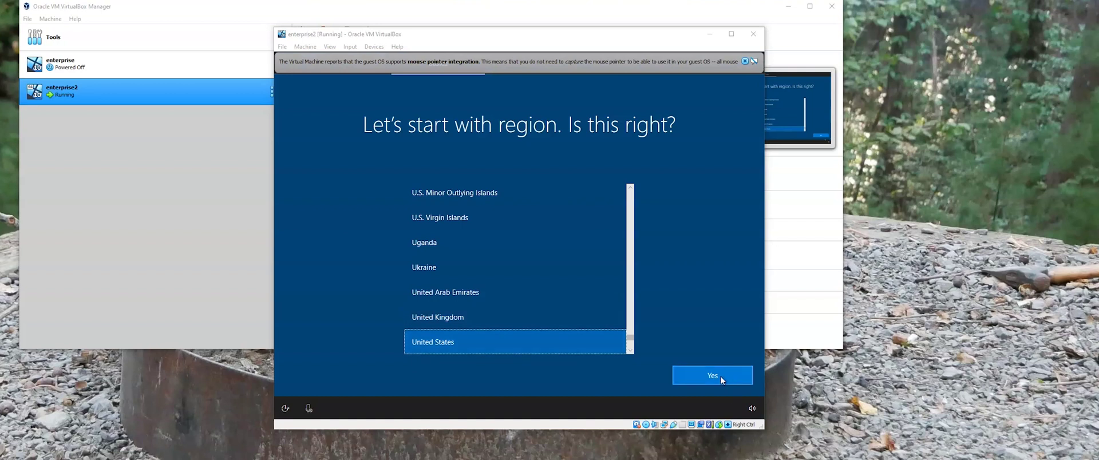
# - Confirm United States as region and US as keyboard layout, skip a second layout and dismiss the mouse integration notice
pyautogui.click(713, 376)
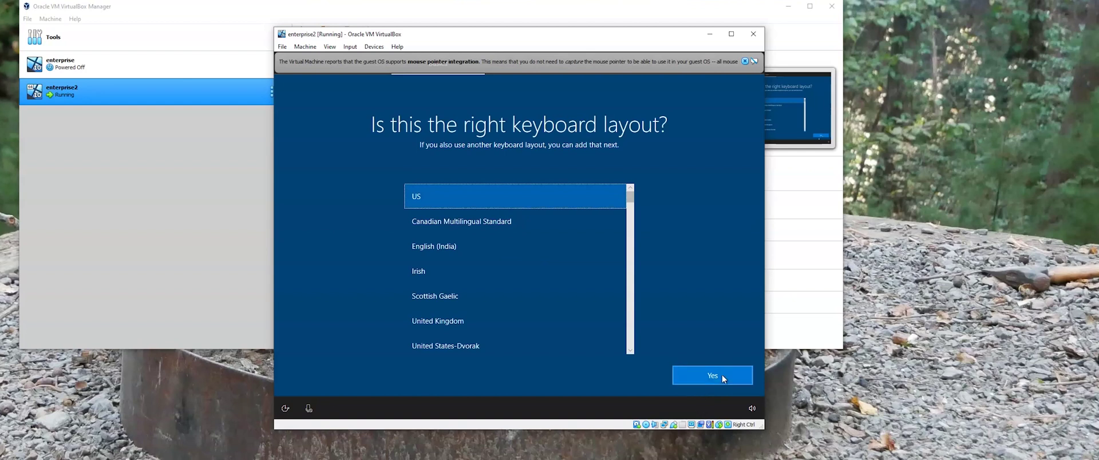
pyautogui.click(713, 376)
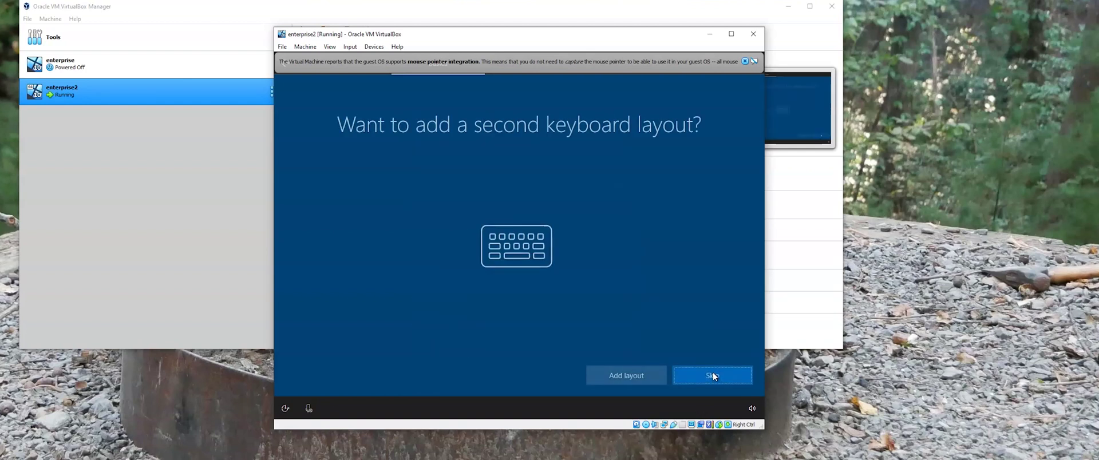
pyautogui.click(713, 376)
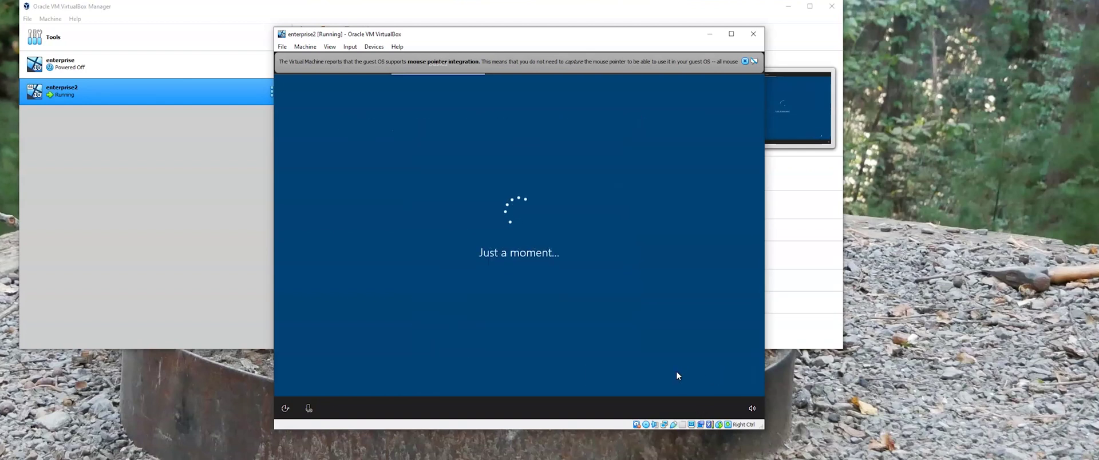
pyautogui.click(745, 62)
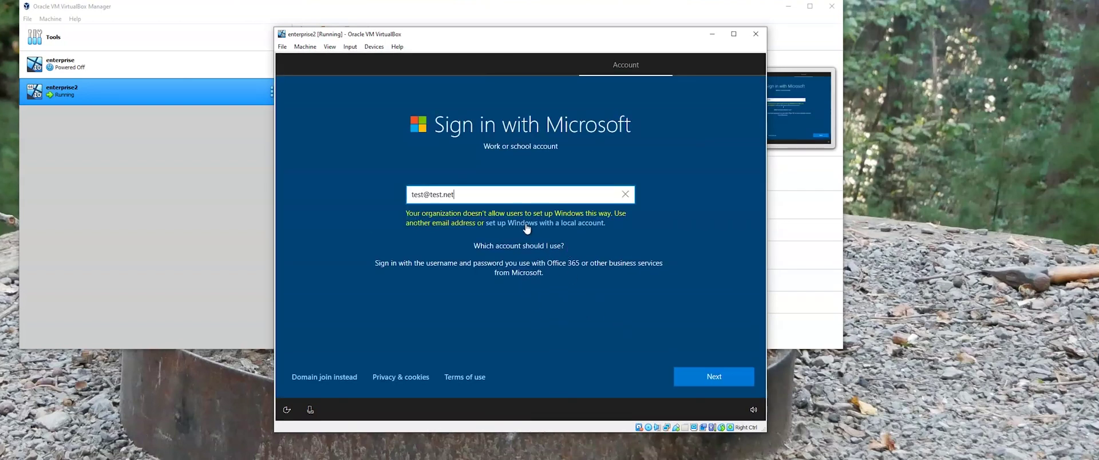
# - Choose to set up Windows with a local account named test and leave its password empty
pyautogui.click(569, 223)
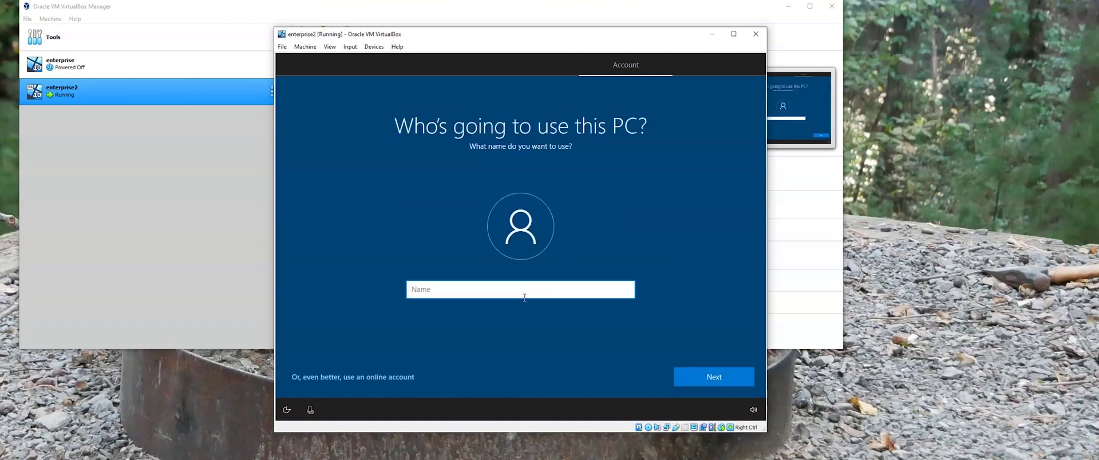
pyautogui.write('test')
pyautogui.click(727, 379)
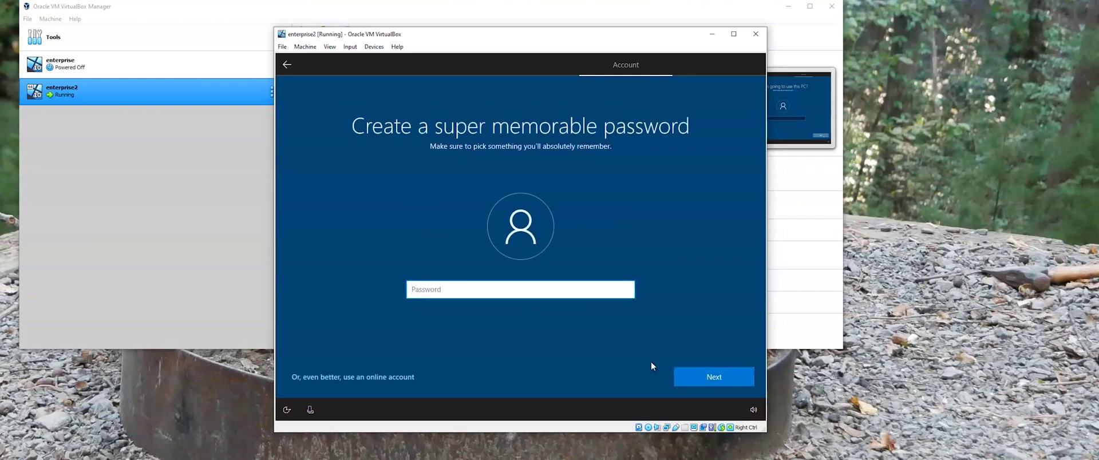
pyautogui.click(708, 378)
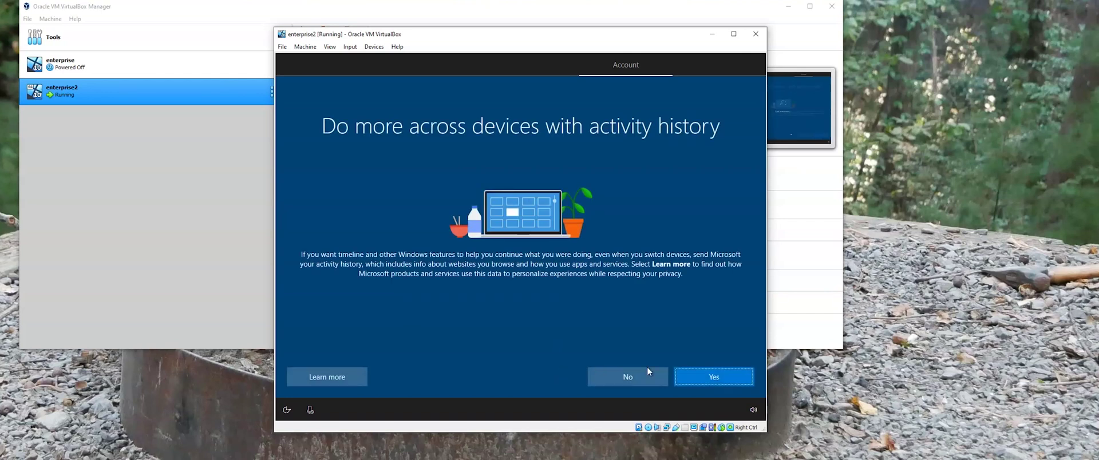
# - Refuse sending activity history and decline the Cortana digital assistant
pyautogui.click(649, 378)
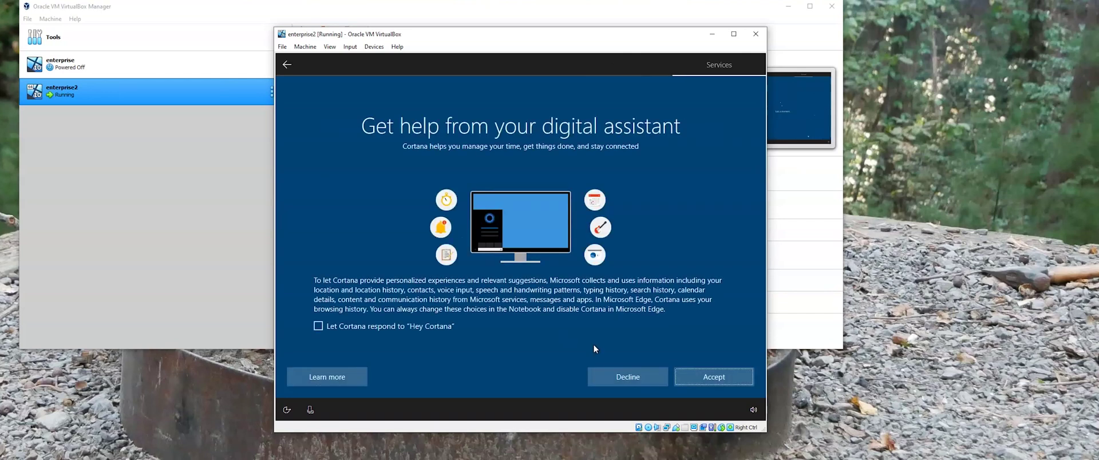
pyautogui.click(630, 377)
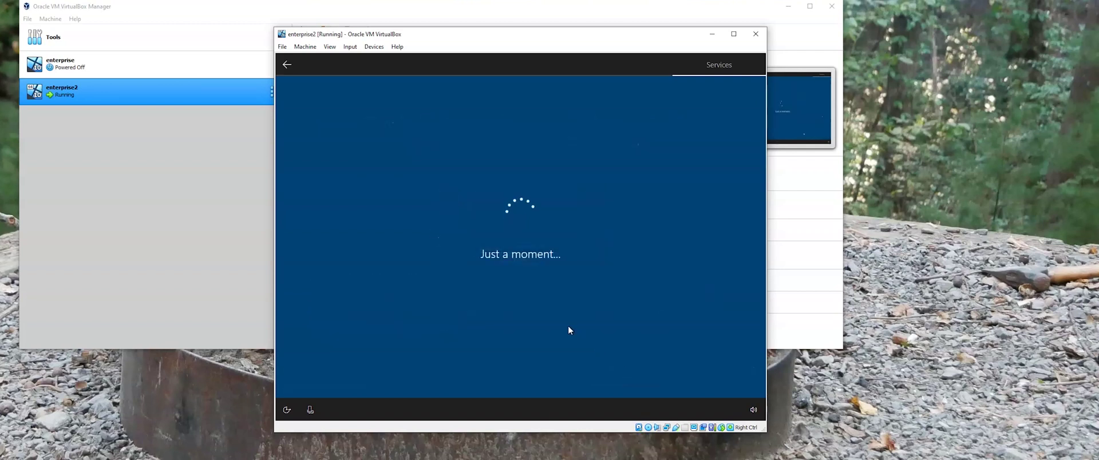
# - Set diagnostic data to Basic, turn off location, tailored experiences, inking and typing, advertising ID, Find my device and online speech recognition, and accept
pyautogui.click(532, 232)
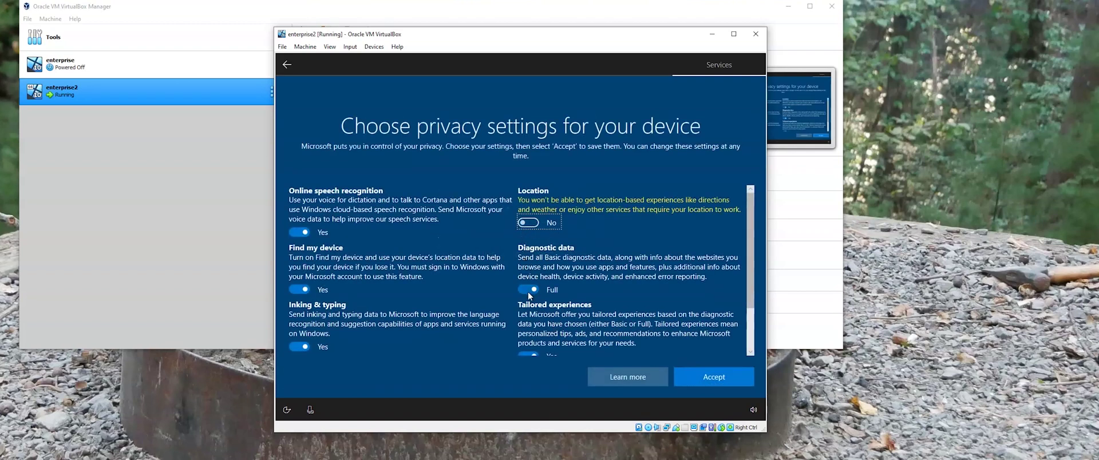
pyautogui.click(528, 289)
pyautogui.scroll(-2, 537, 338)
pyautogui.click(527, 308)
pyautogui.click(299, 307)
pyautogui.click(298, 345)
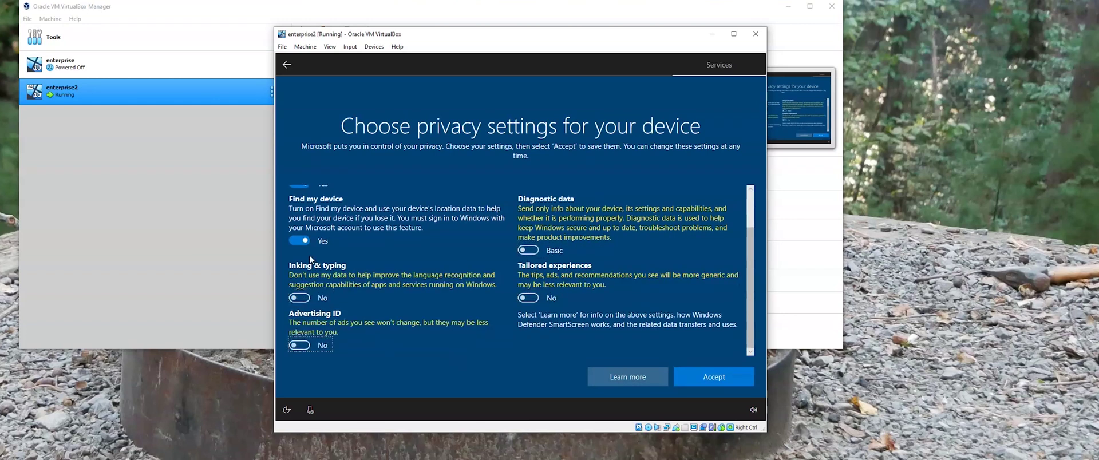
pyautogui.click(299, 240)
pyautogui.scroll(1, 338, 291)
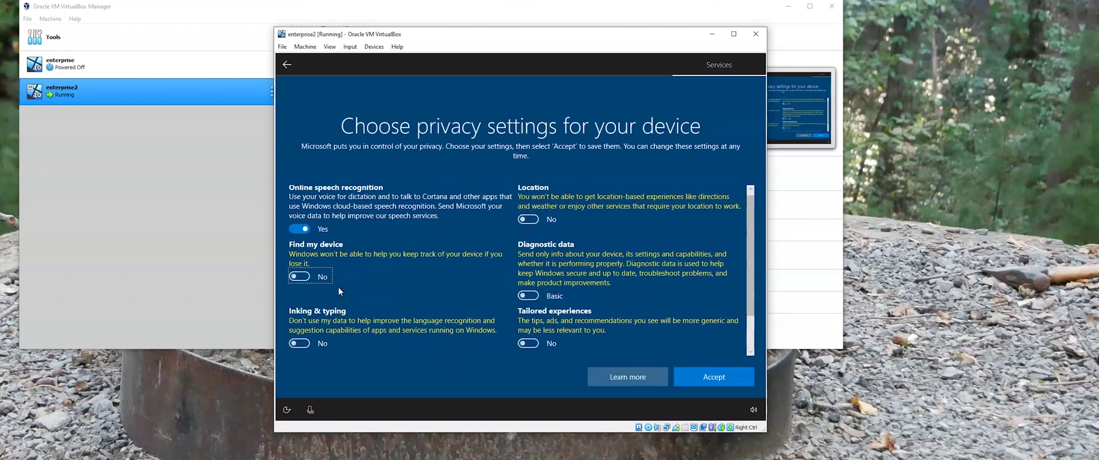
pyautogui.click(299, 229)
pyautogui.click(704, 378)
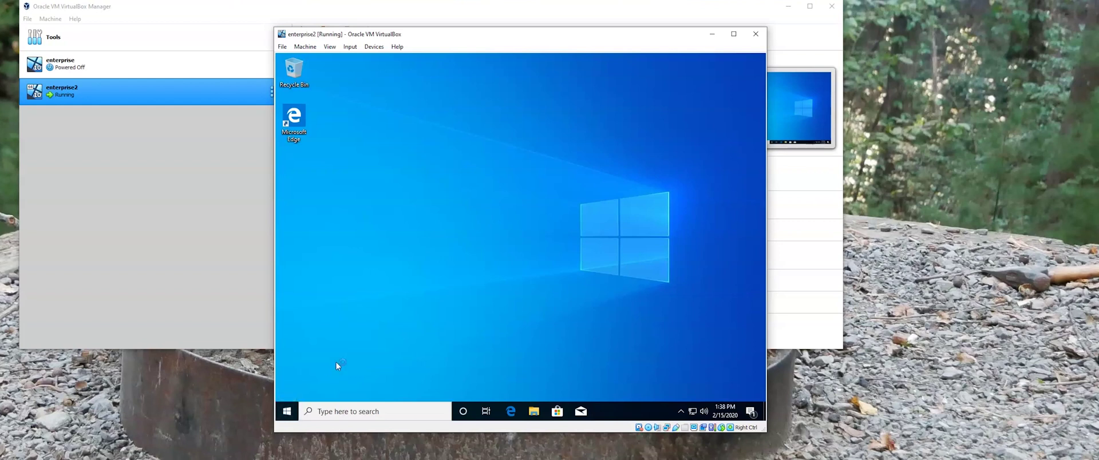
# - Open the virtual machine's system information and check the device specifications and the Windows edition, version and build
pyautogui.rightClick(288, 410)
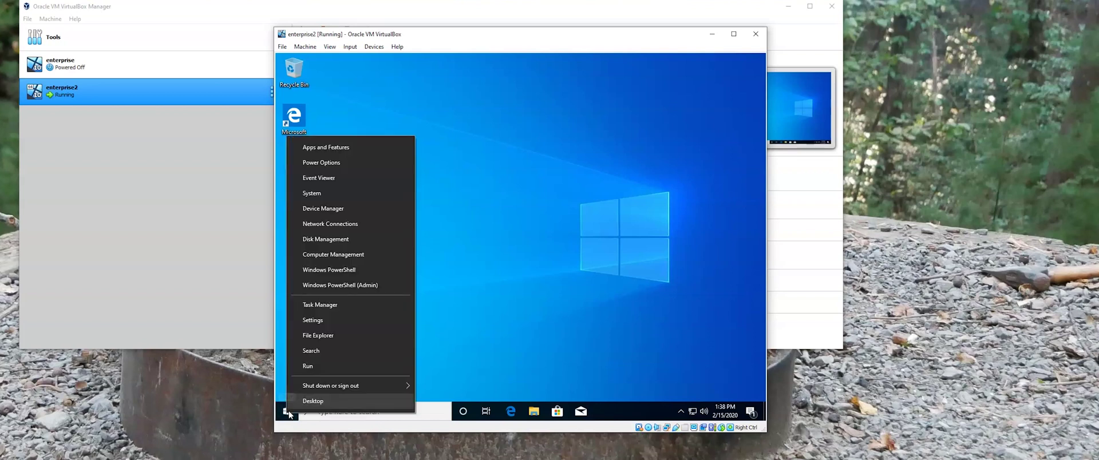
pyautogui.click(319, 195)
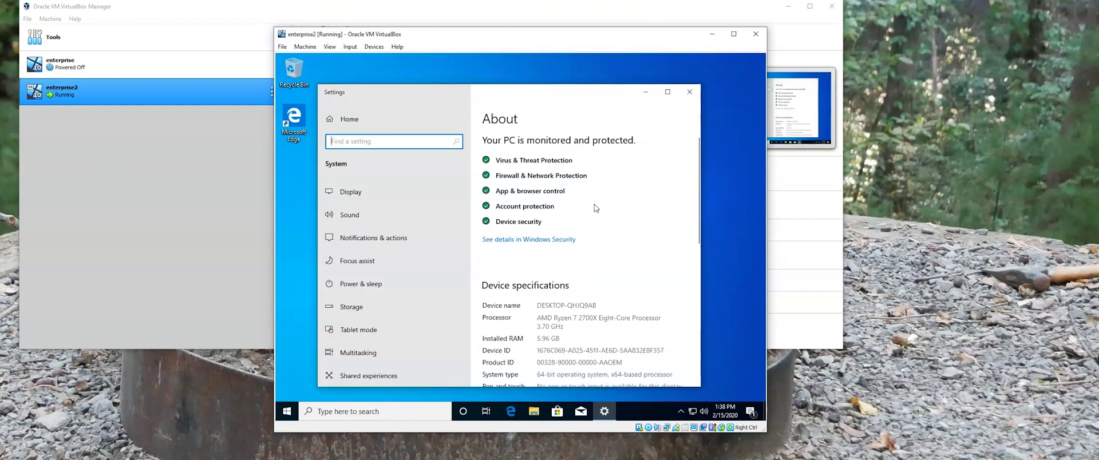
pyautogui.scroll(-1, 606, 227)
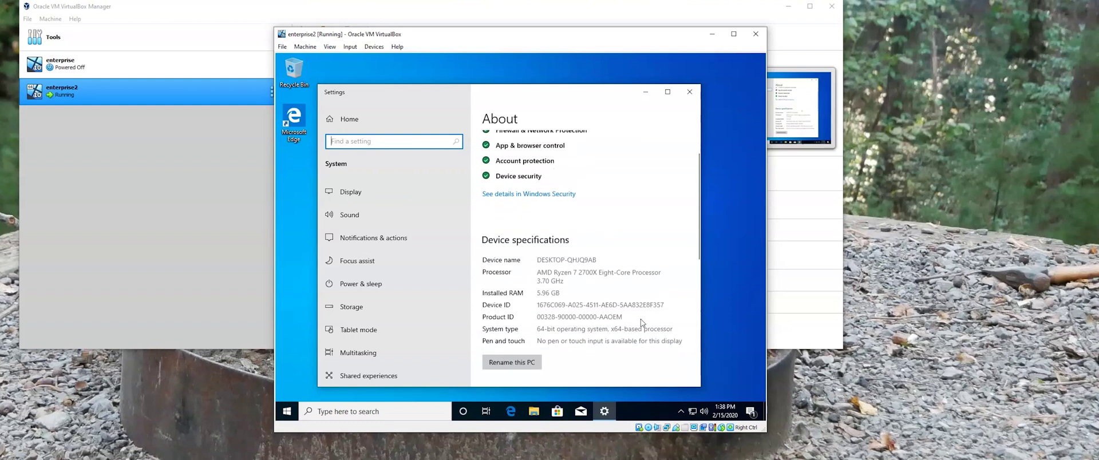
pyautogui.scroll(-2, 642, 321)
pyautogui.scroll(-1, 639, 321)
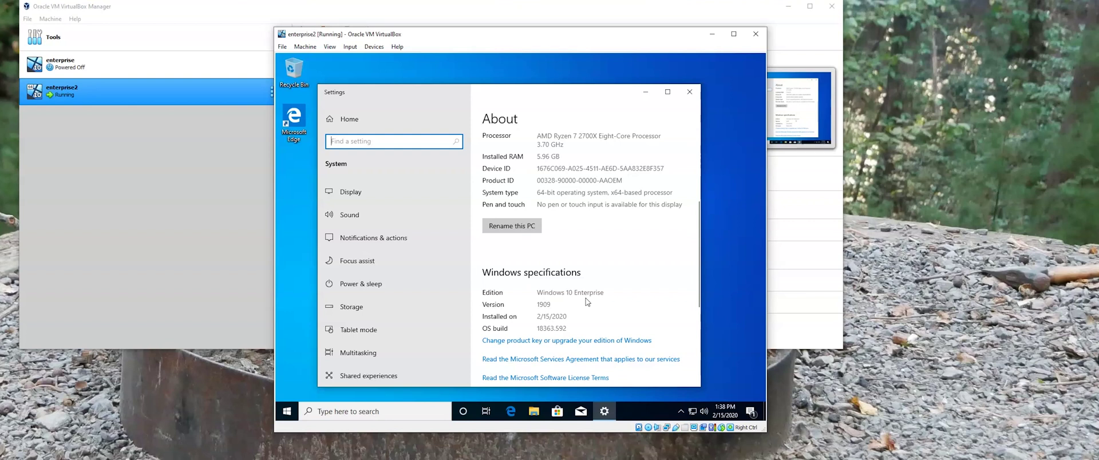
pyautogui.scroll(-2, 587, 302)
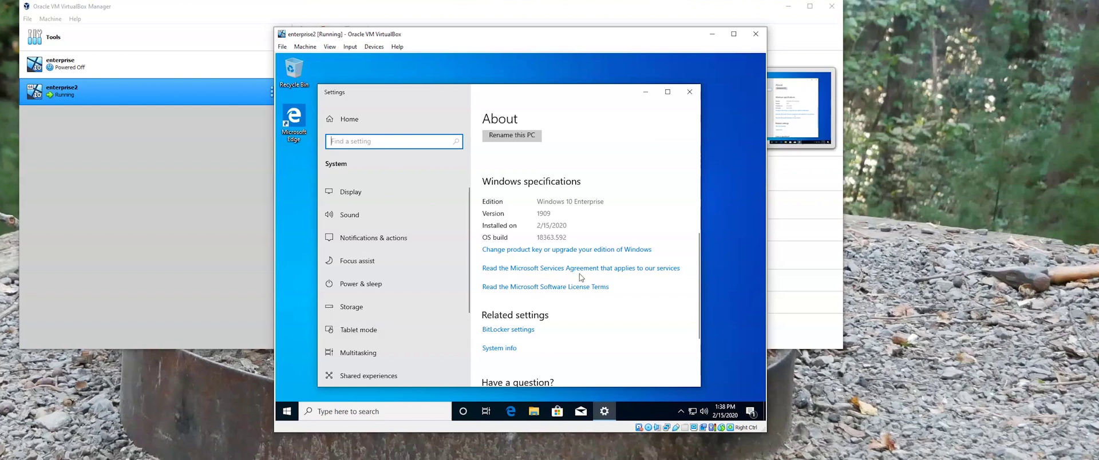
pyautogui.scroll(1, 561, 266)
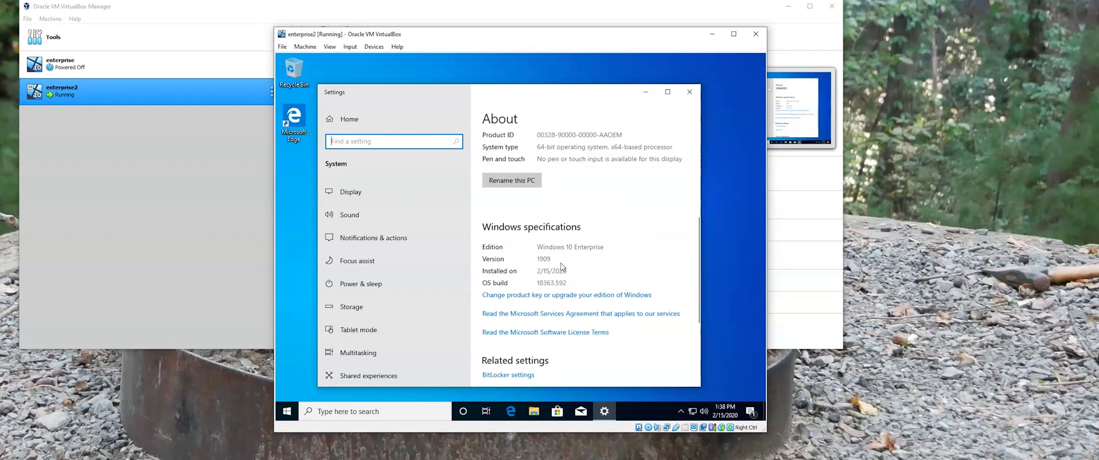
# - Review the Windows Update page and the Windows activation status in the virtual machine's settings, and close the settings
pyautogui.scroll(-1, 555, 275)
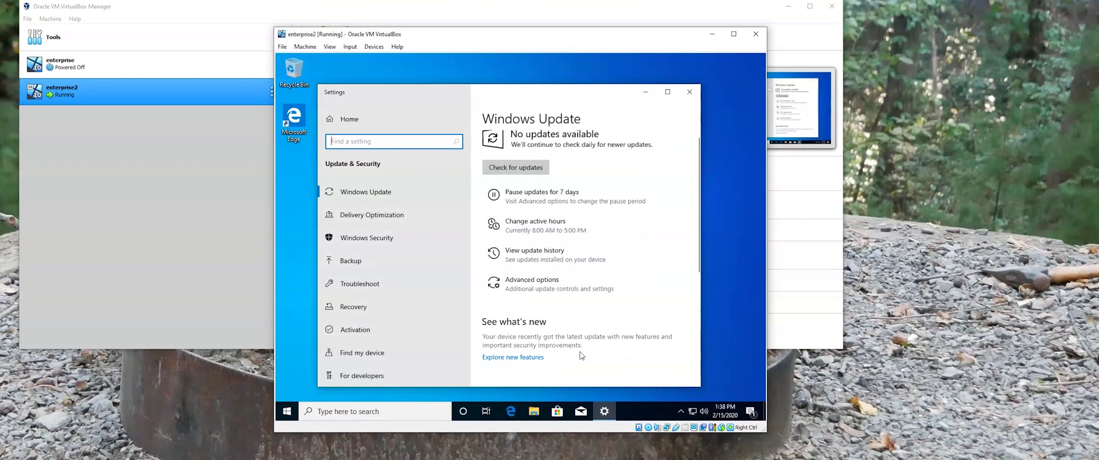
pyautogui.scroll(-1, 580, 356)
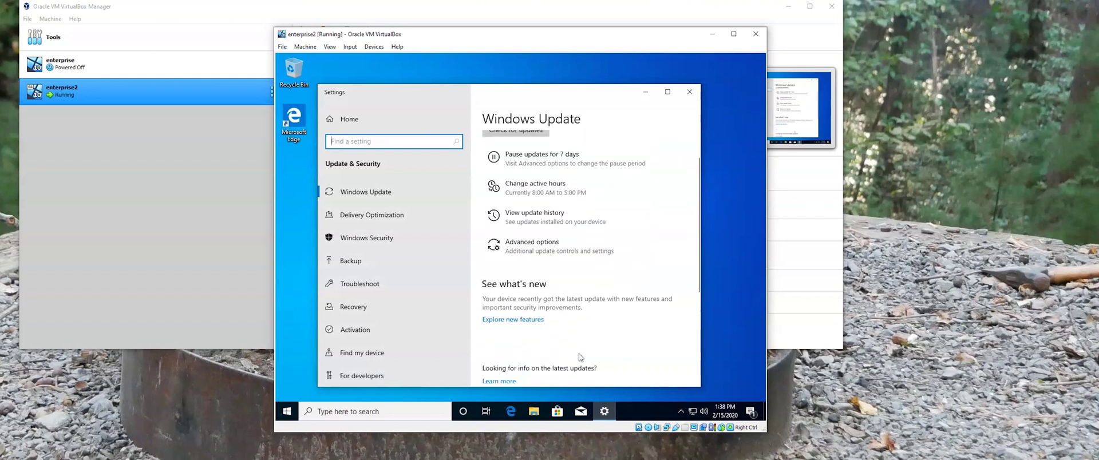
pyautogui.scroll(2, 579, 355)
pyautogui.click(356, 330)
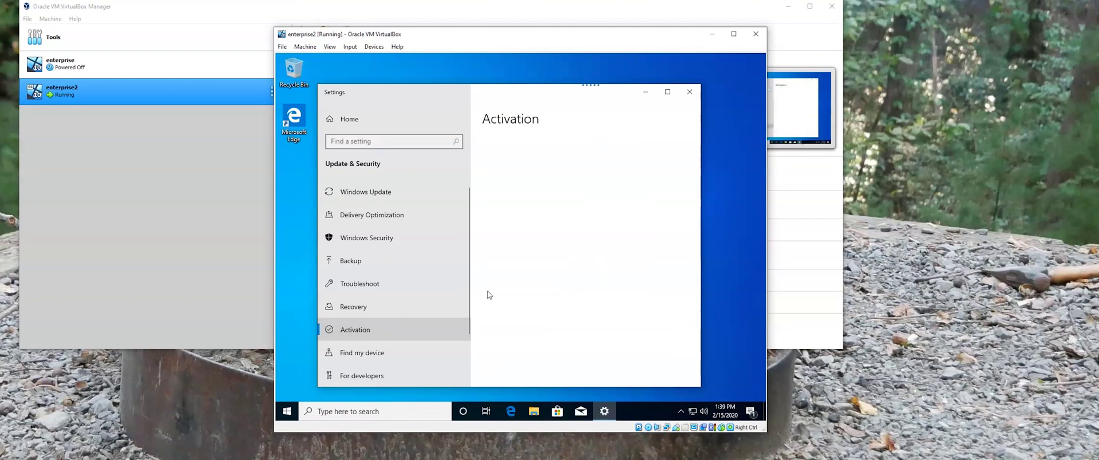
pyautogui.scroll(10, 592, 252)
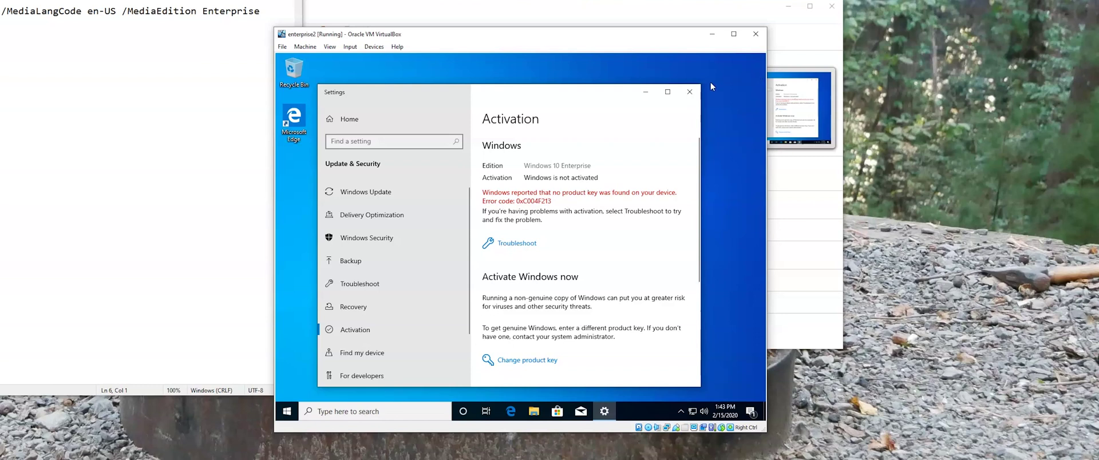
pyautogui.click(688, 93)
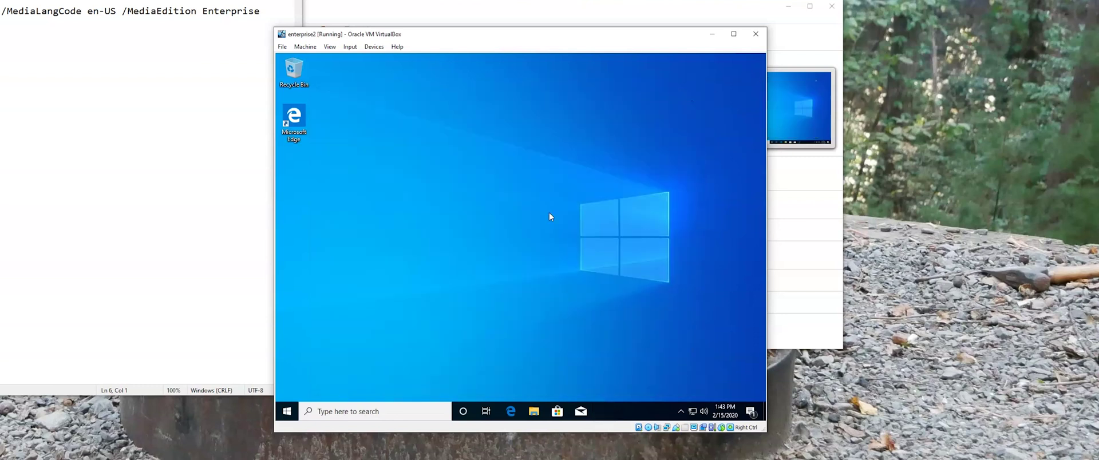